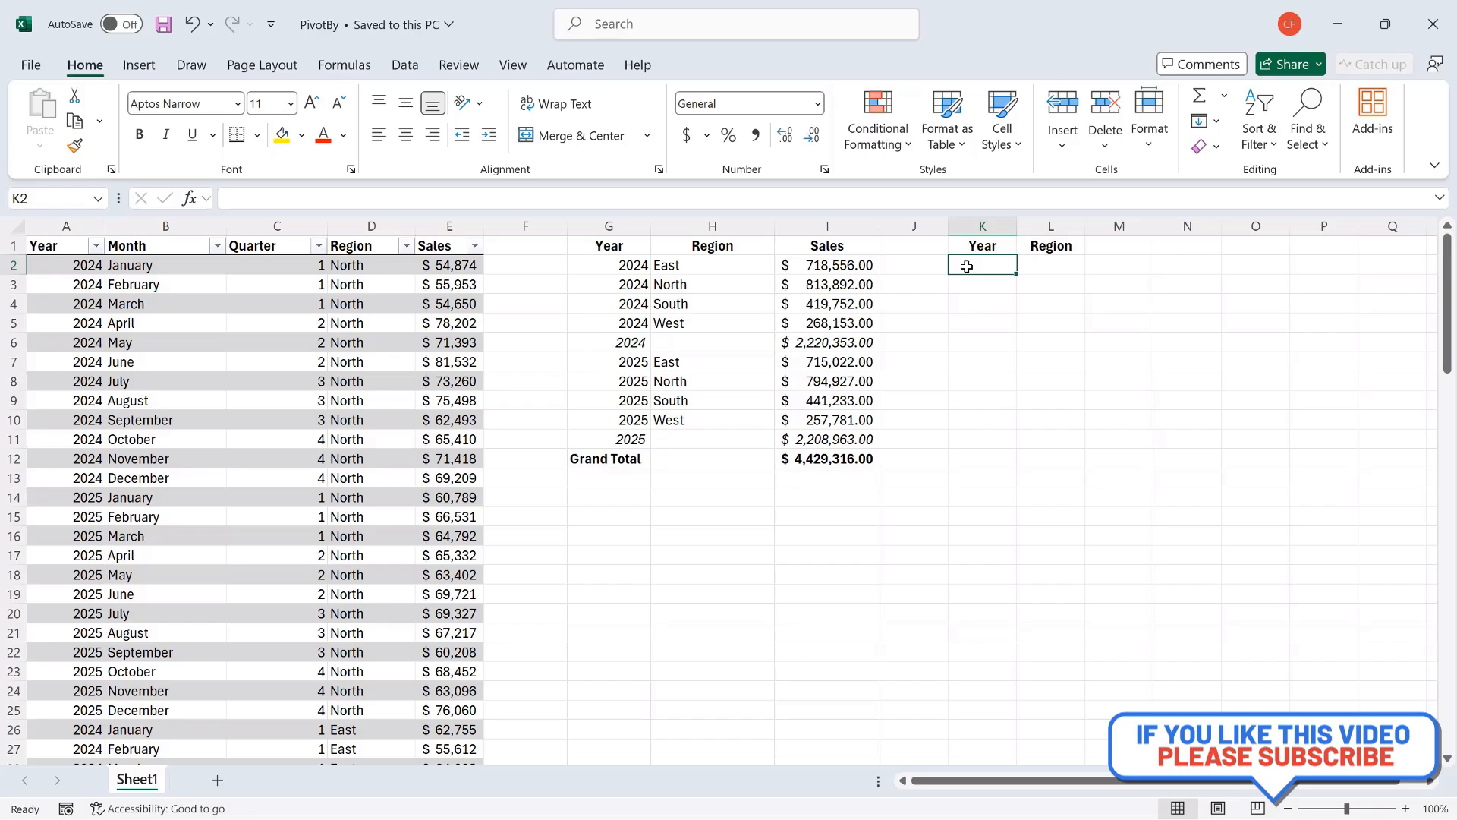
# Review the existing GROUPBY formula in G2, its grand total cell and the Year column of the source table
pyautogui.click(624, 267)
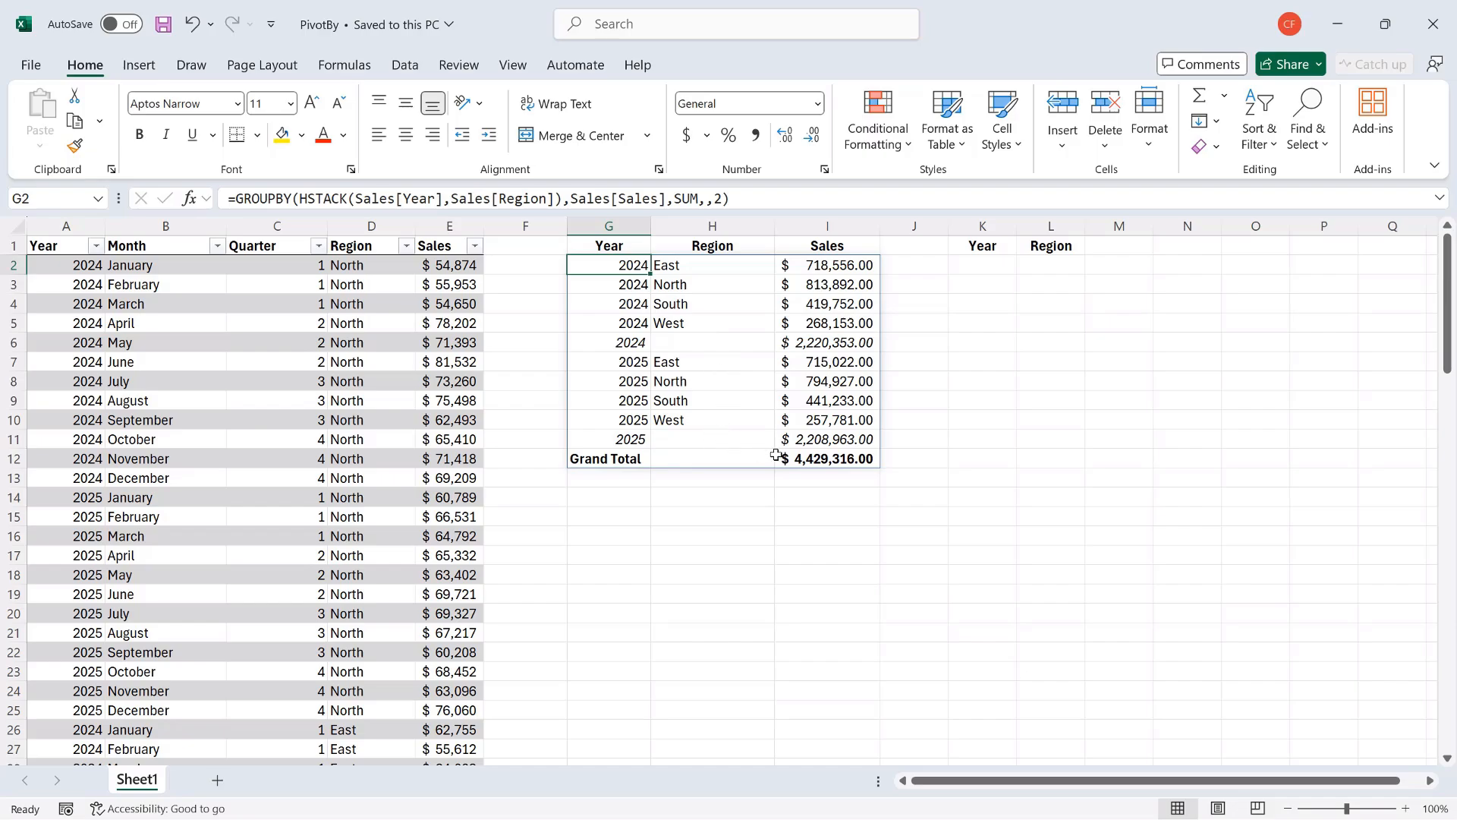
pyautogui.click(815, 457)
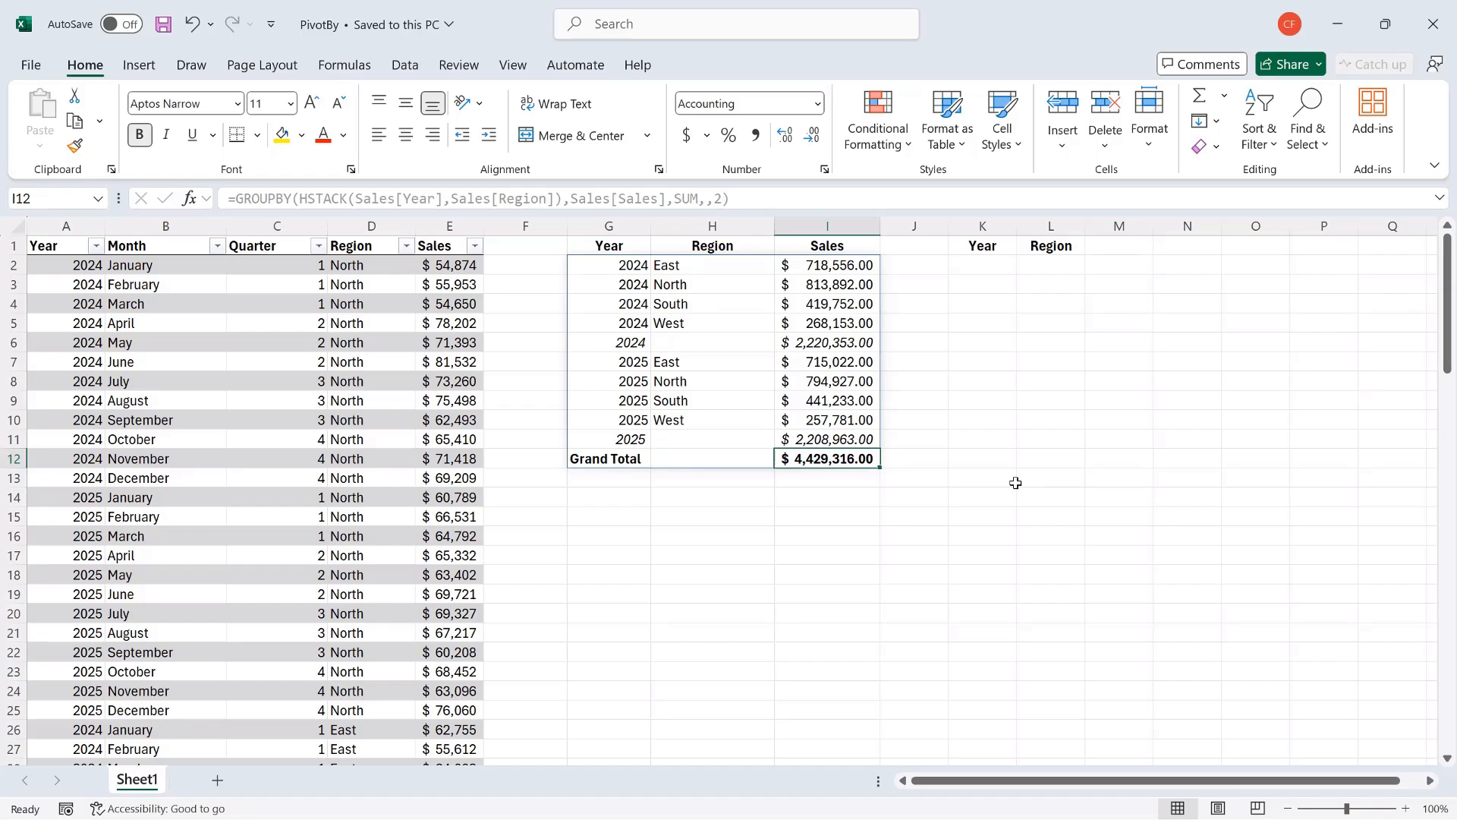
pyautogui.click(93, 267)
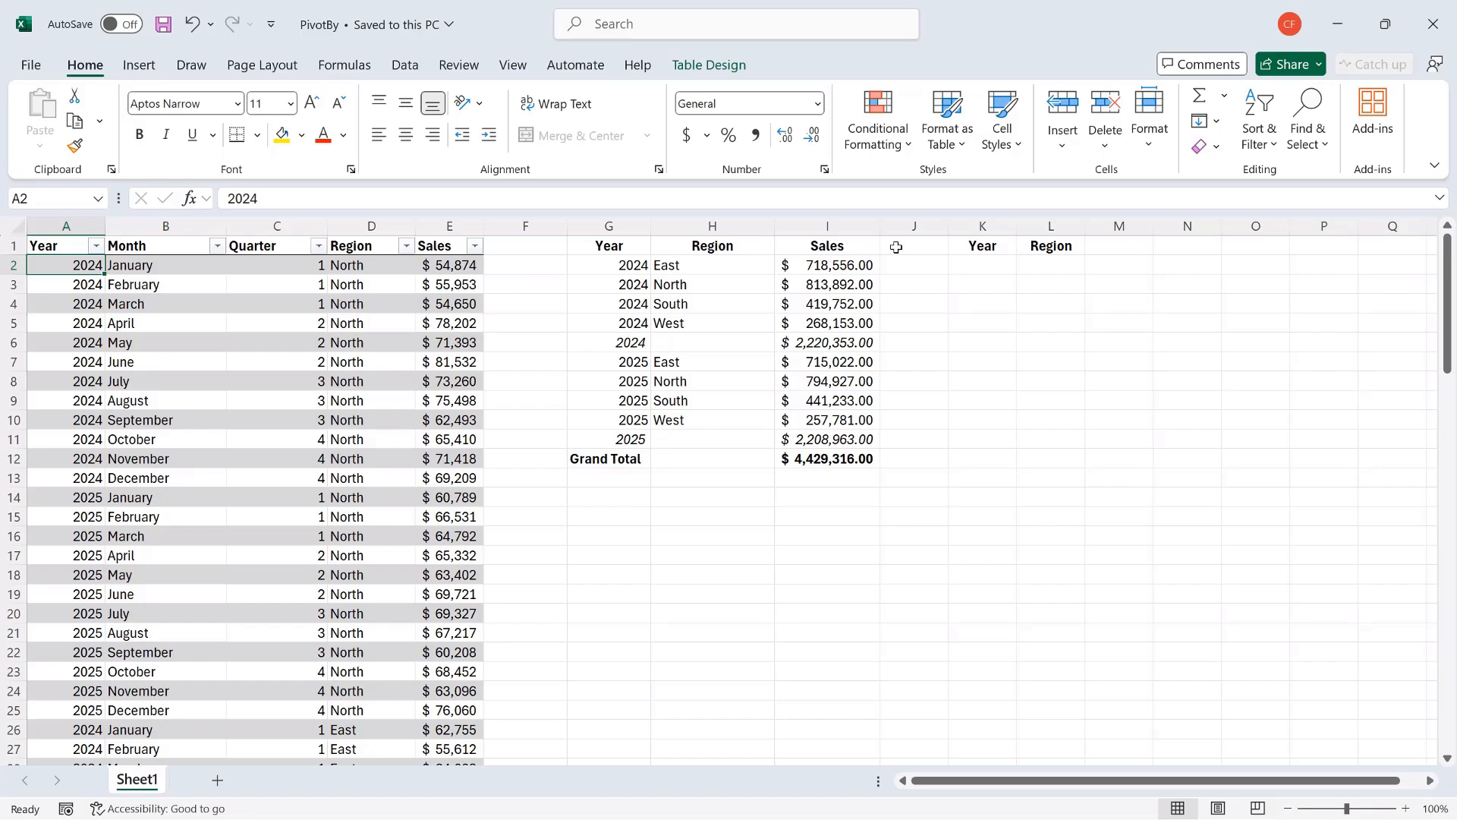
# Start a PIVOTBY formula in K2 with Sales[Year] as the row fields
pyautogui.click(968, 265)
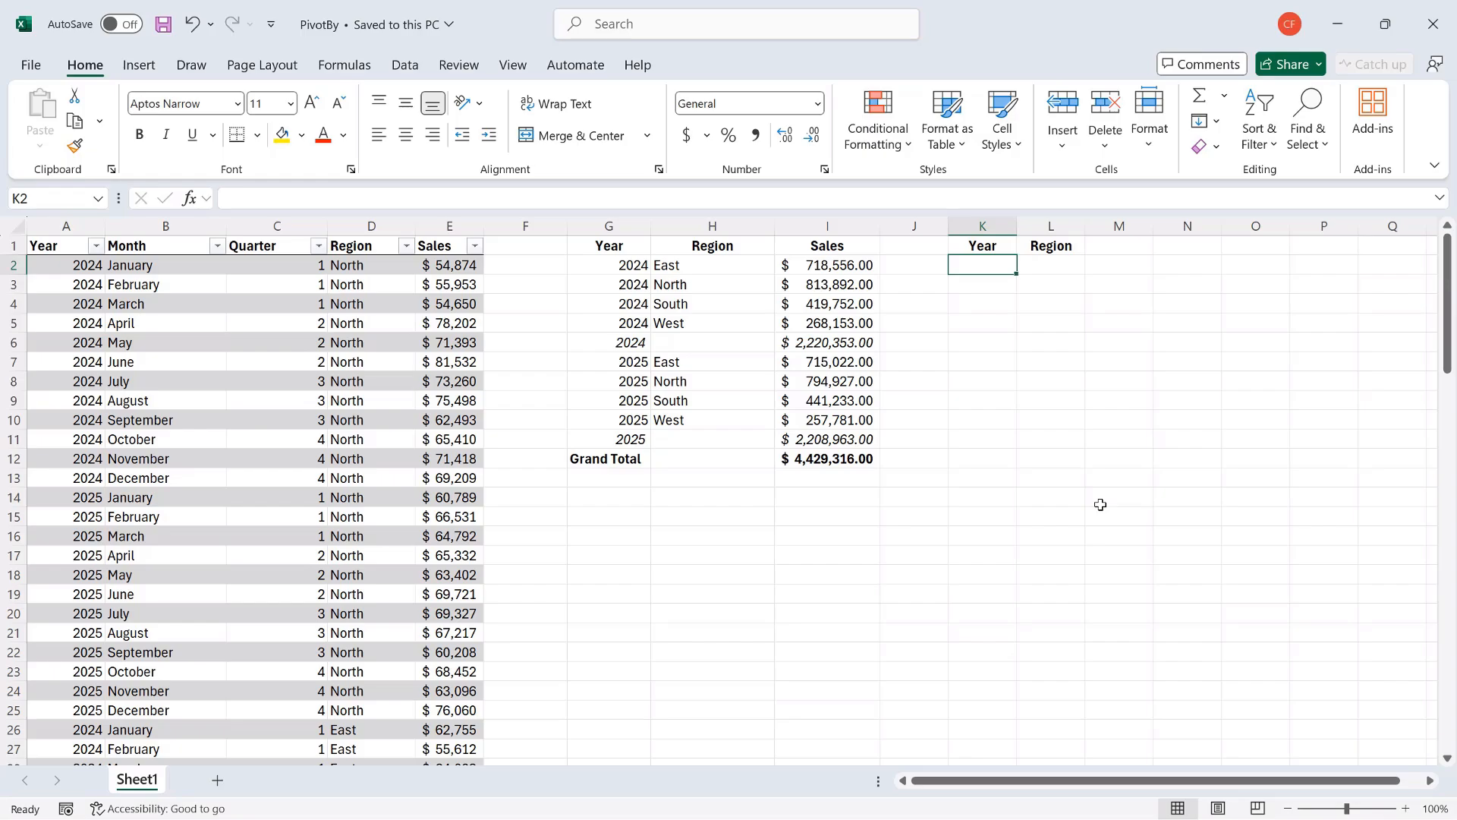
pyautogui.write('=')
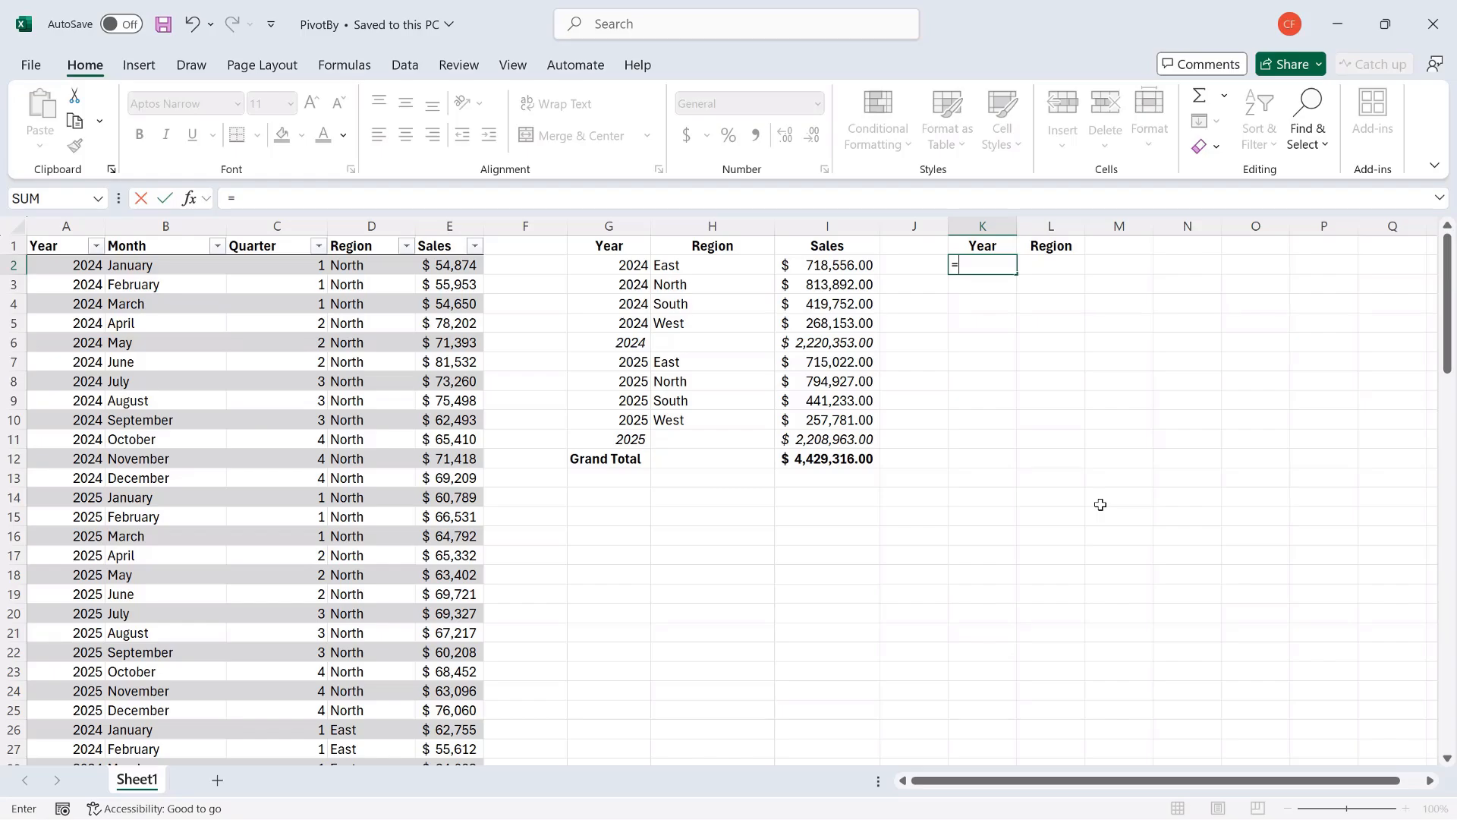
pyautogui.write('piv')
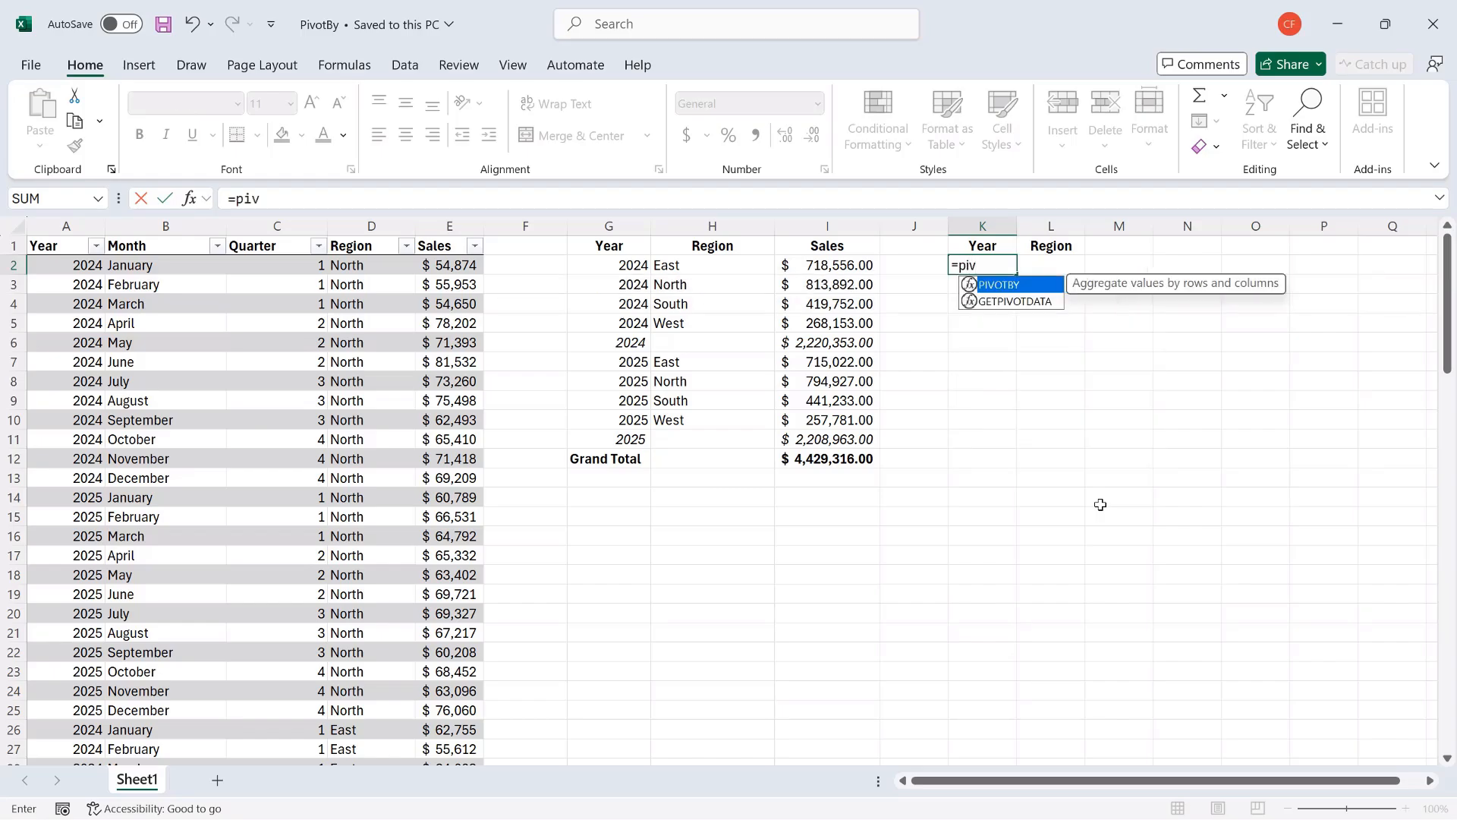
pyautogui.press('Tab')
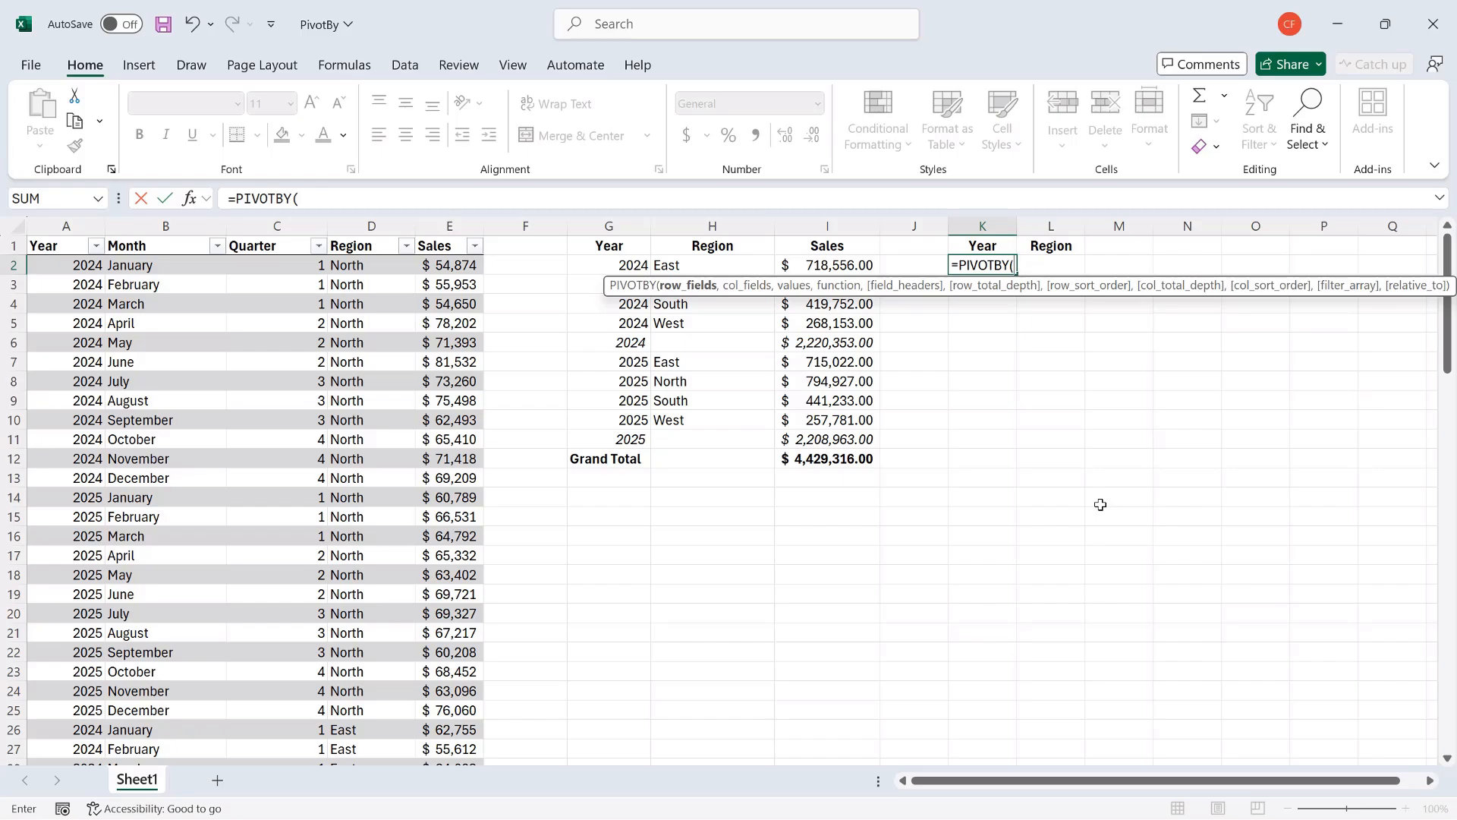
pyautogui.write('Sal')
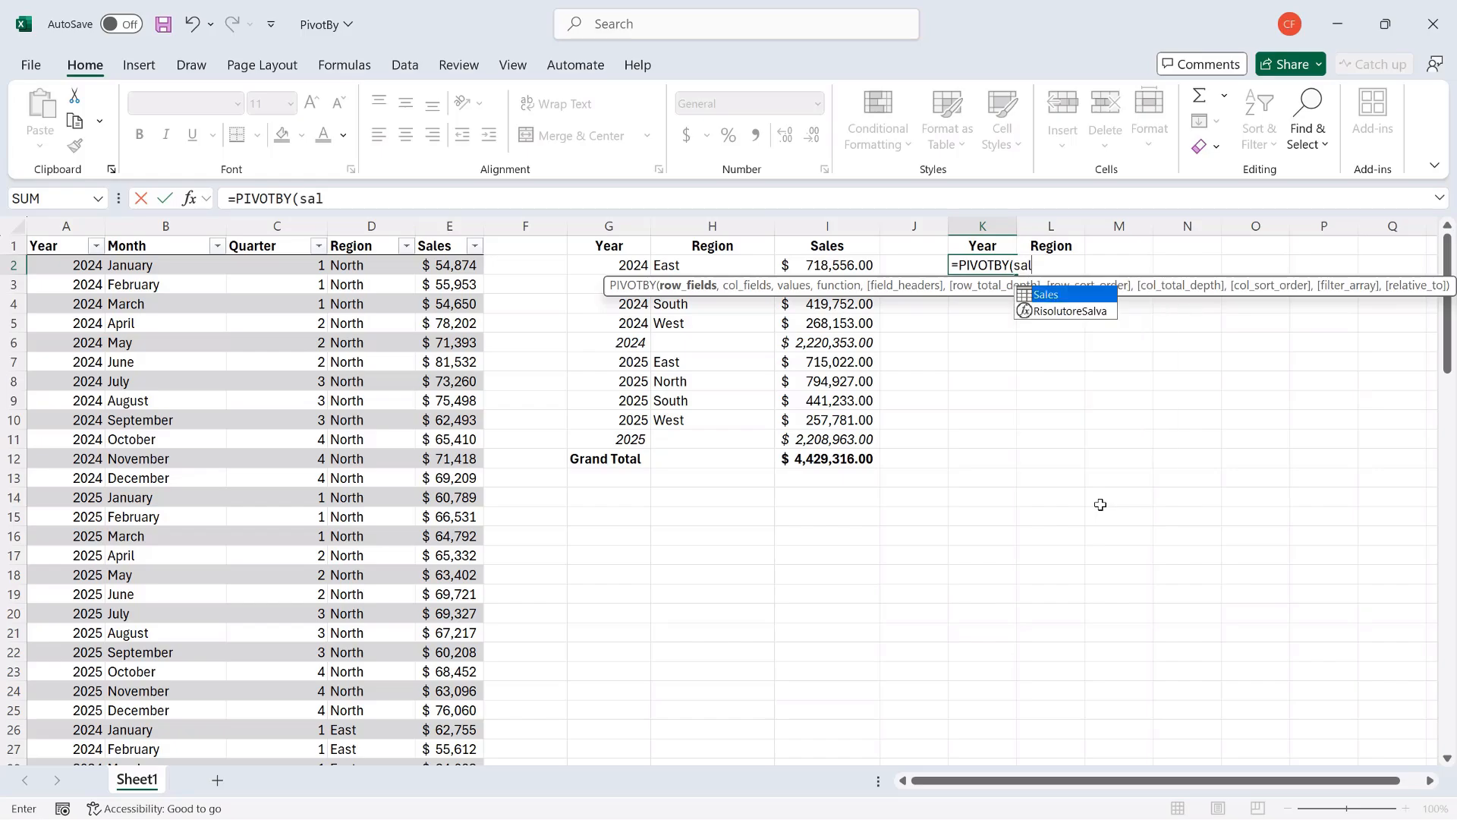
pyautogui.press('Tab')
pyautogui.write('[')
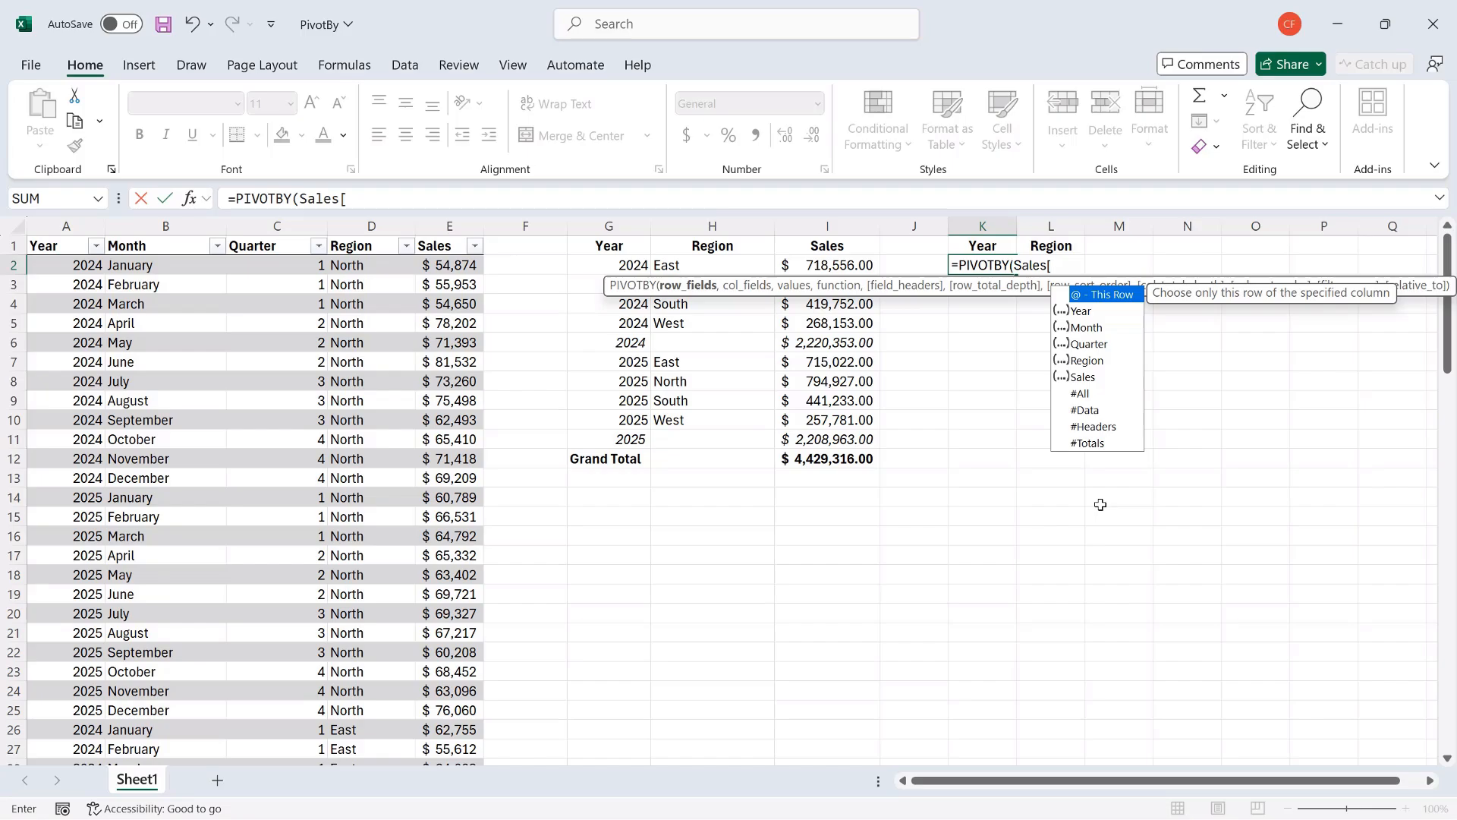
pyautogui.write('Year]')
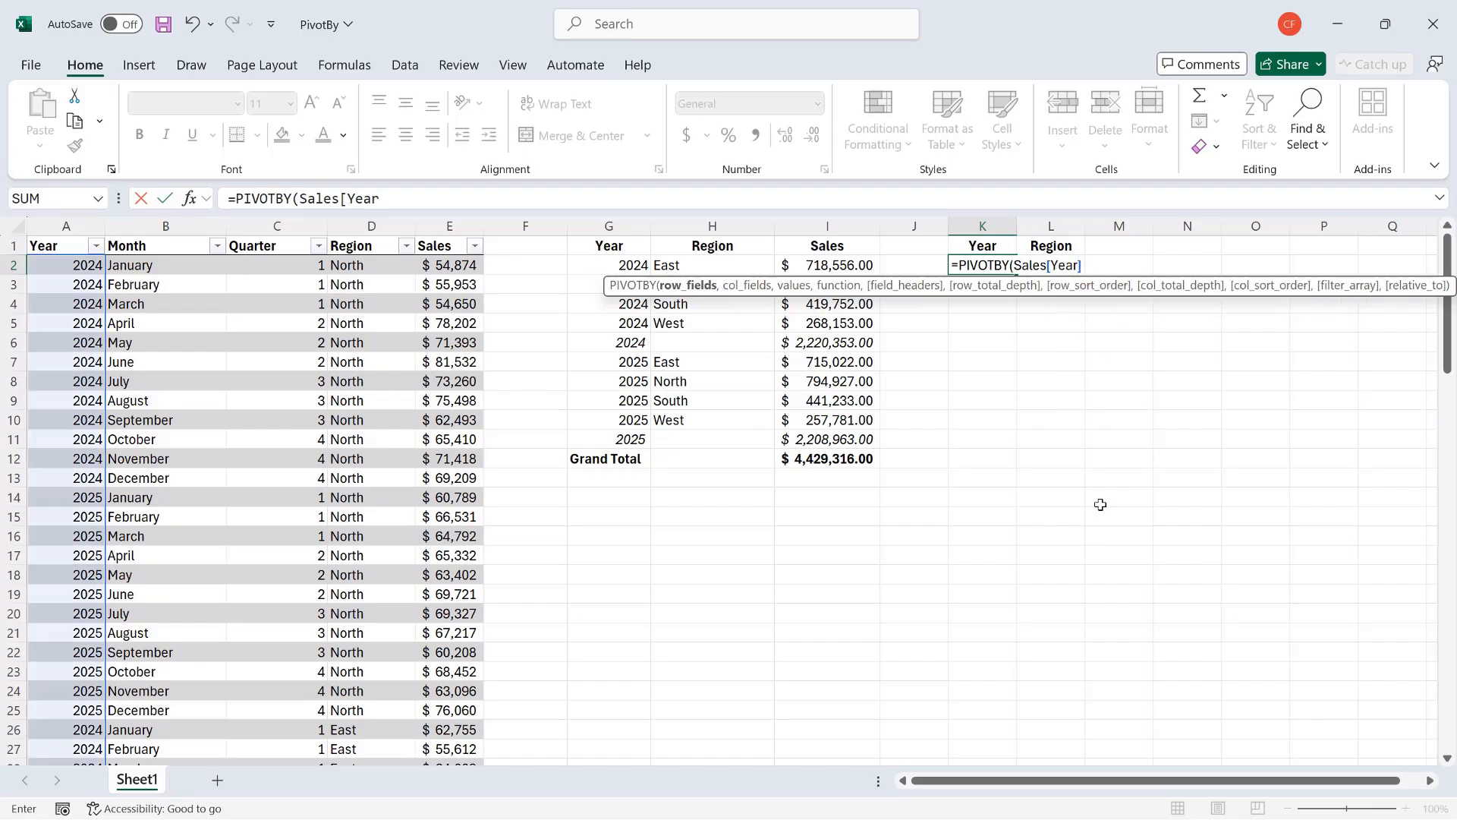
pyautogui.write(',')
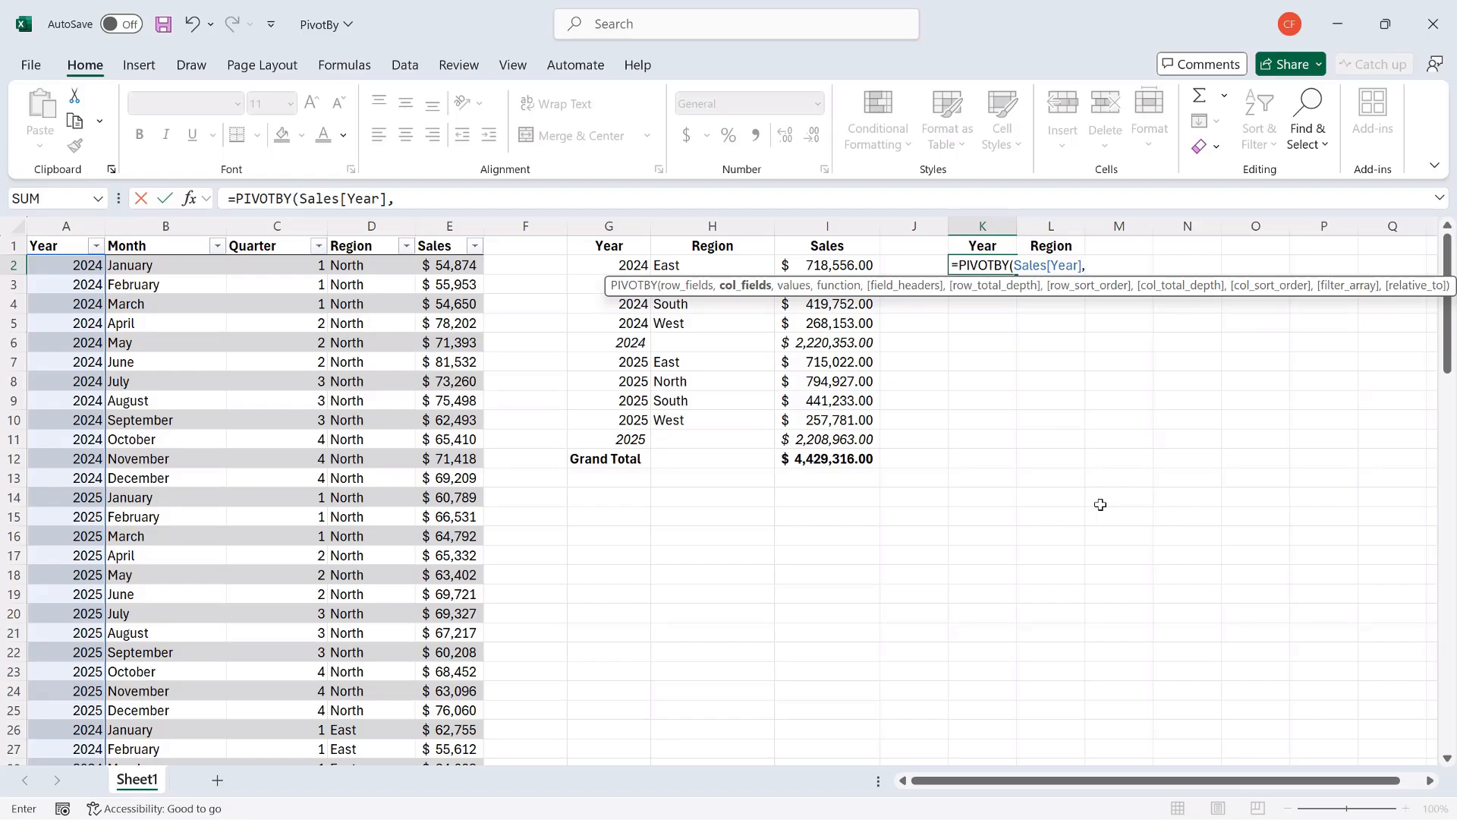
# Add Sales[Region] as the column fields argument of the PIVOTBY formula
pyautogui.write('sa')
pyautogui.press('Tab')
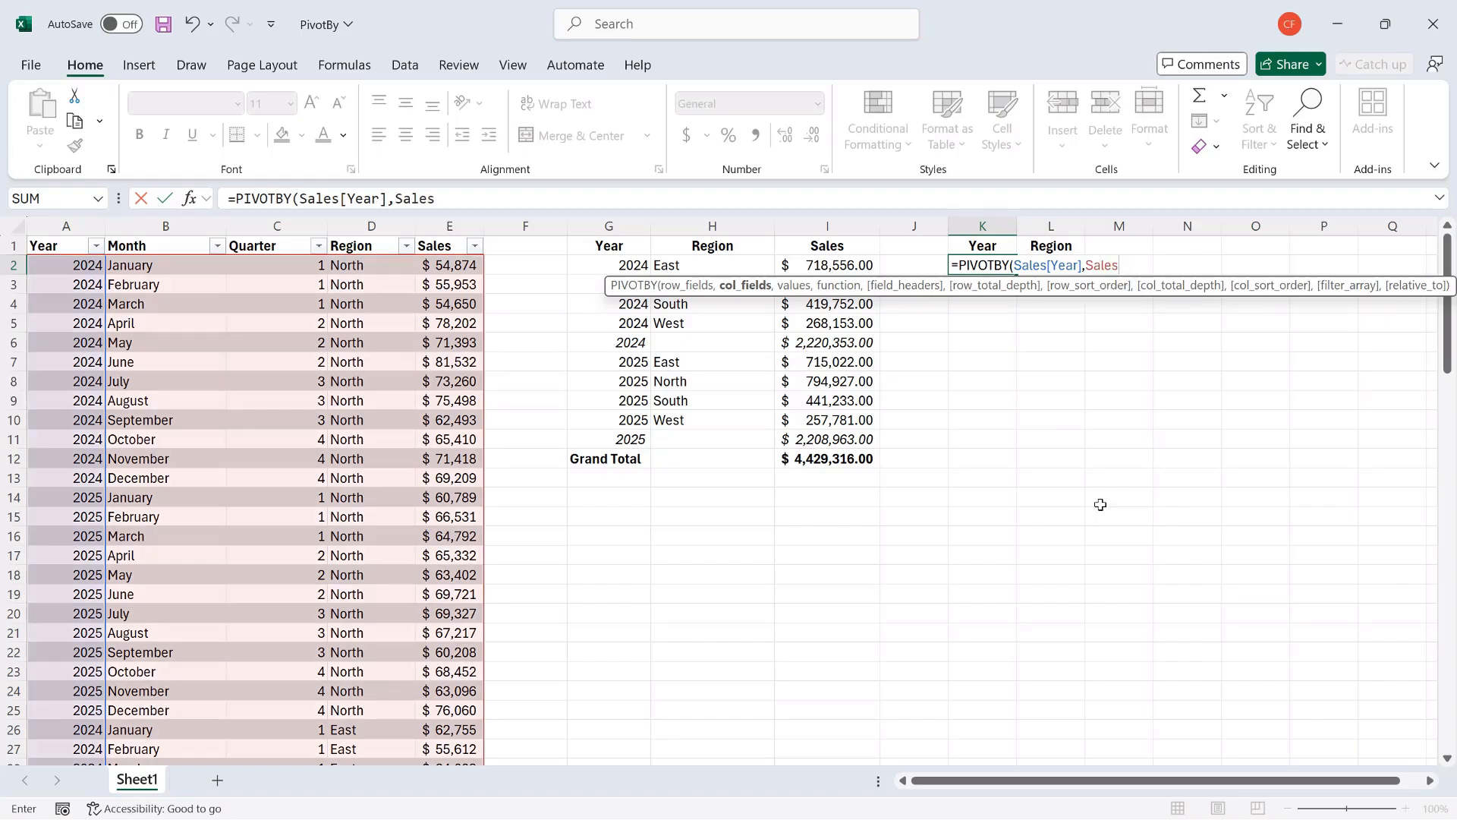
pyautogui.write('[Region')
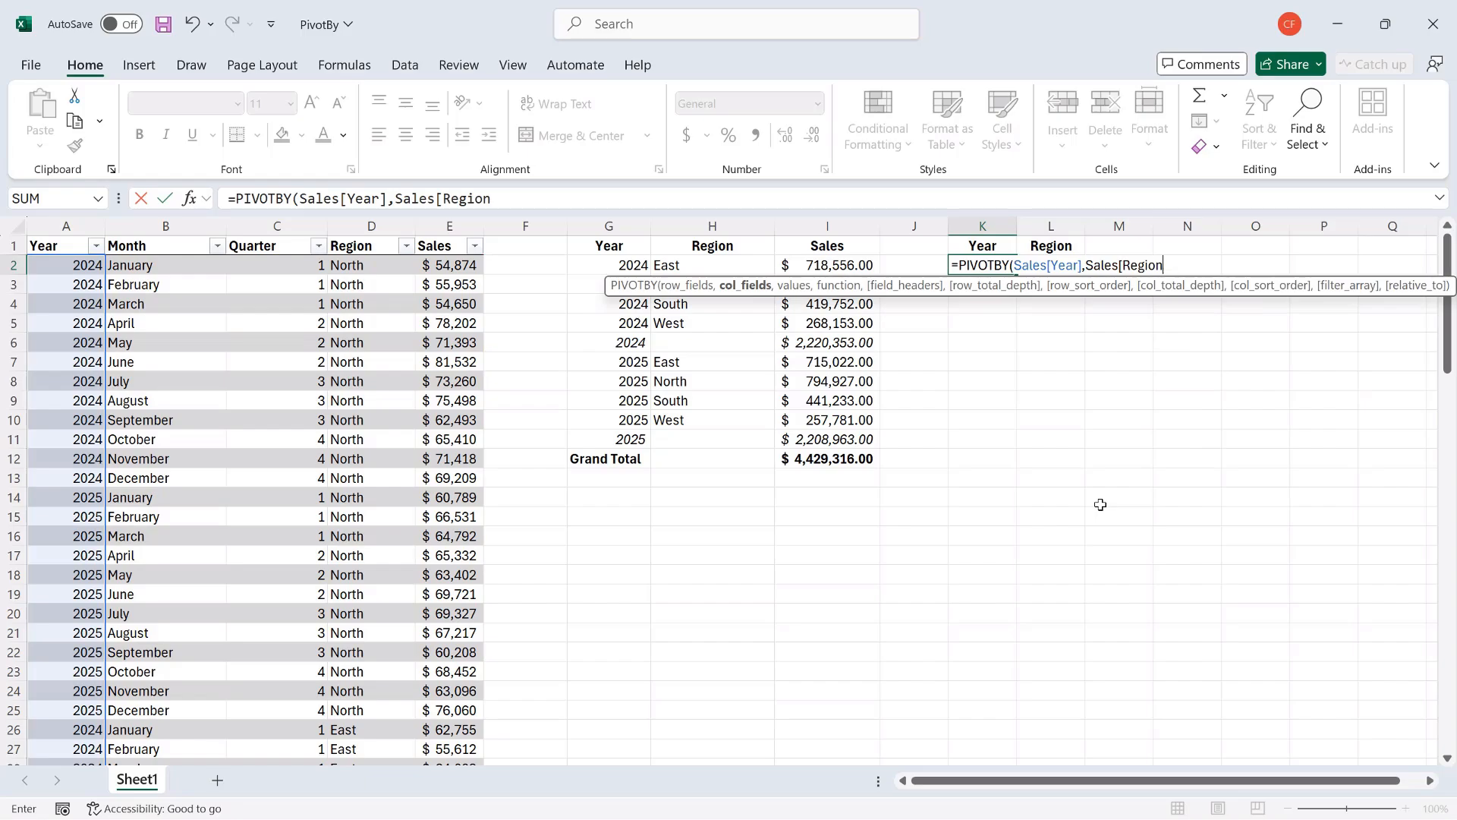
pyautogui.write(']')
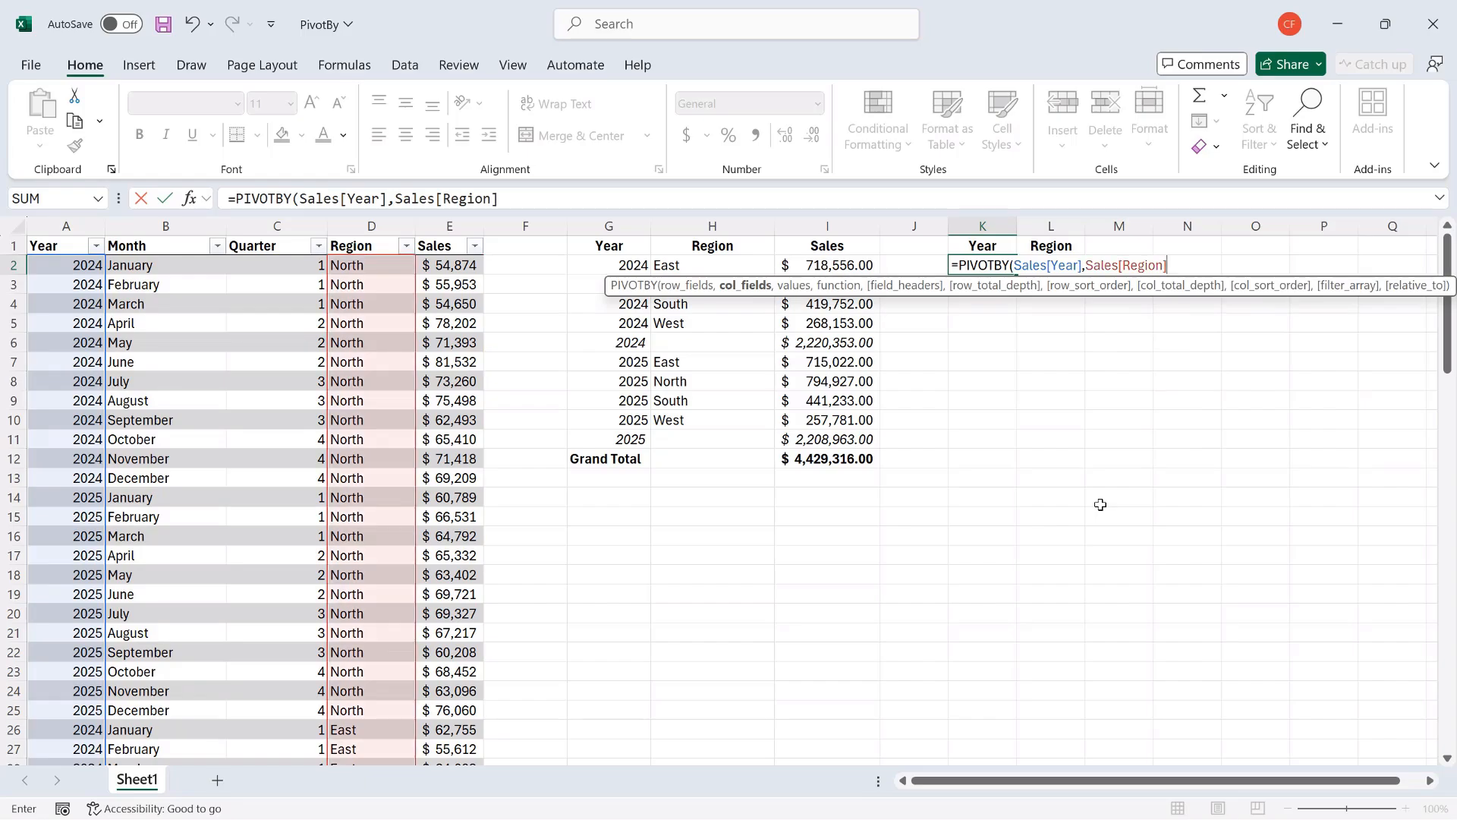
pyautogui.write(',')
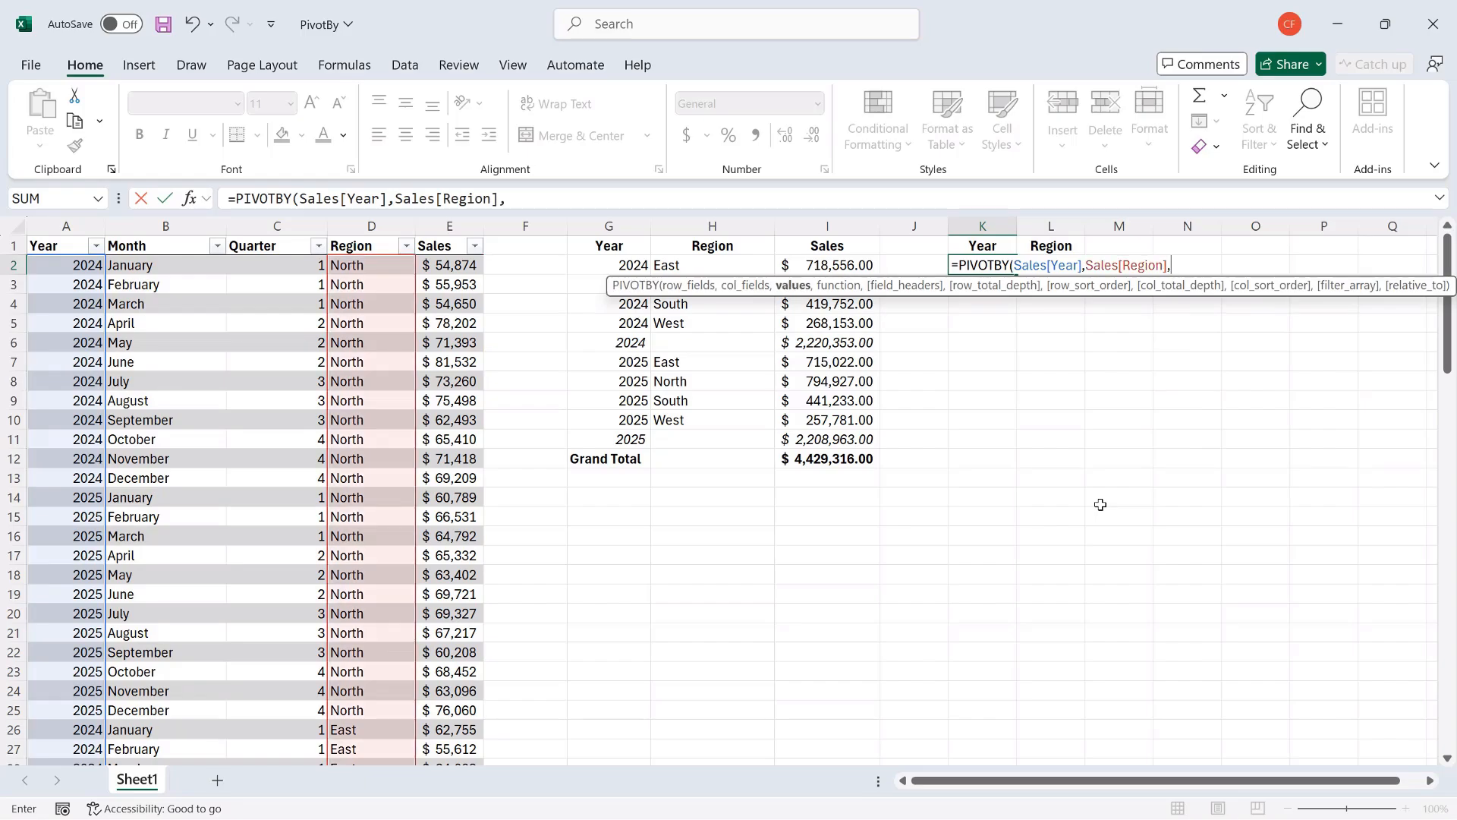
# Complete the PIVOTBY formula with Sales[Sales] as the values and SUM as the function, and enter it
pyautogui.write('Sales')
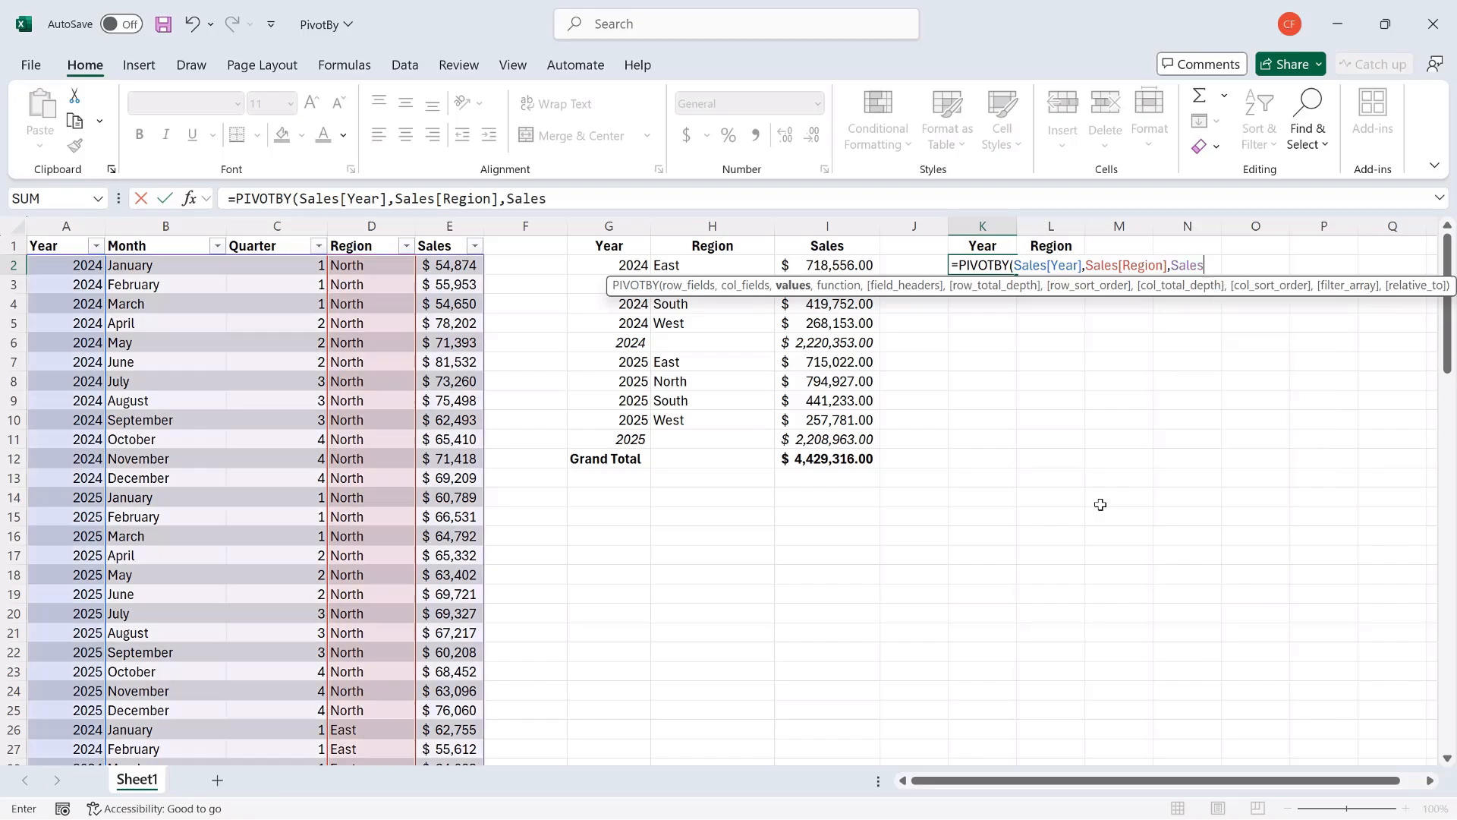
pyautogui.write('[')
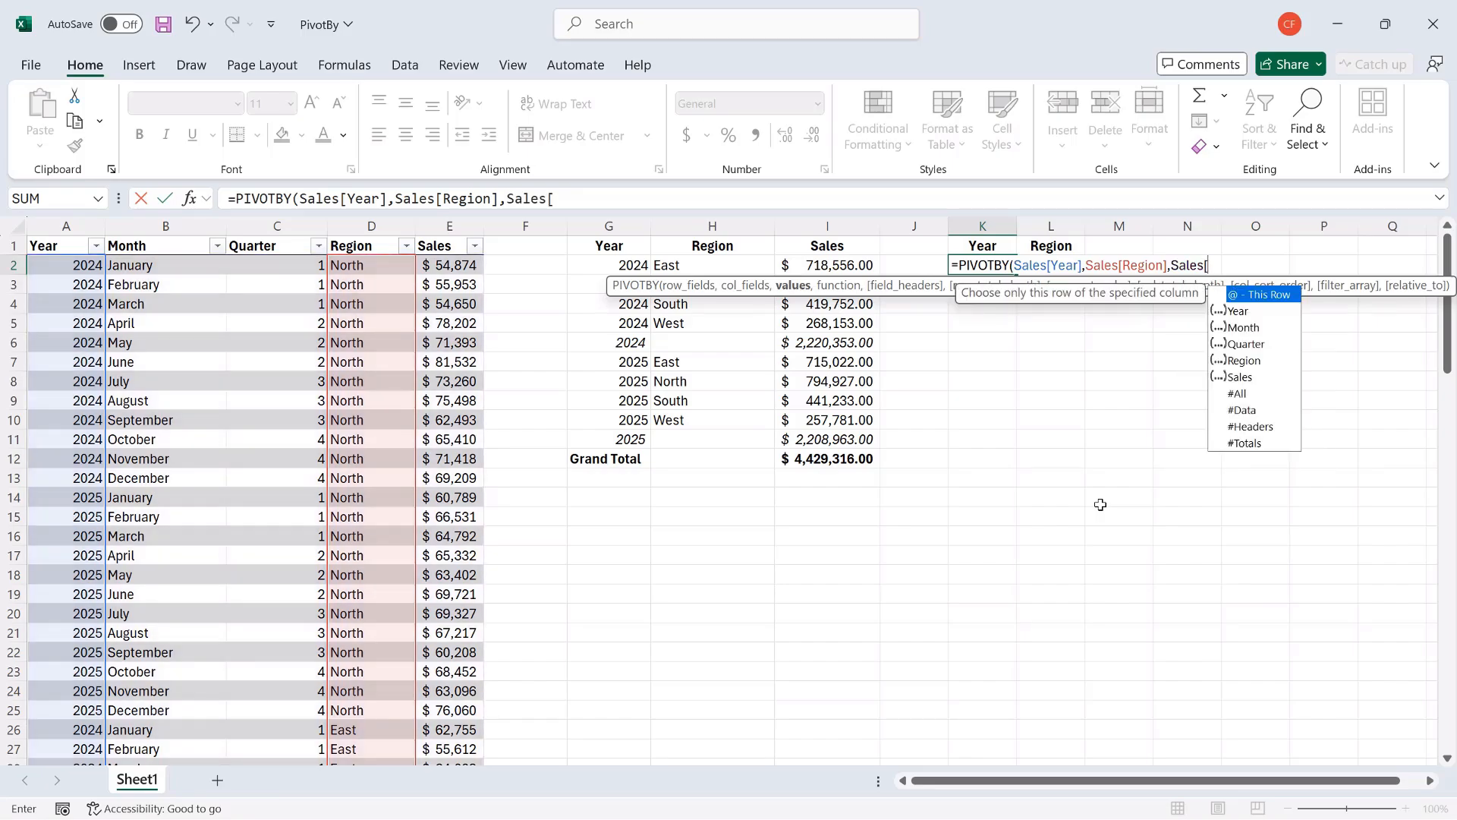
pyautogui.write('Sales')
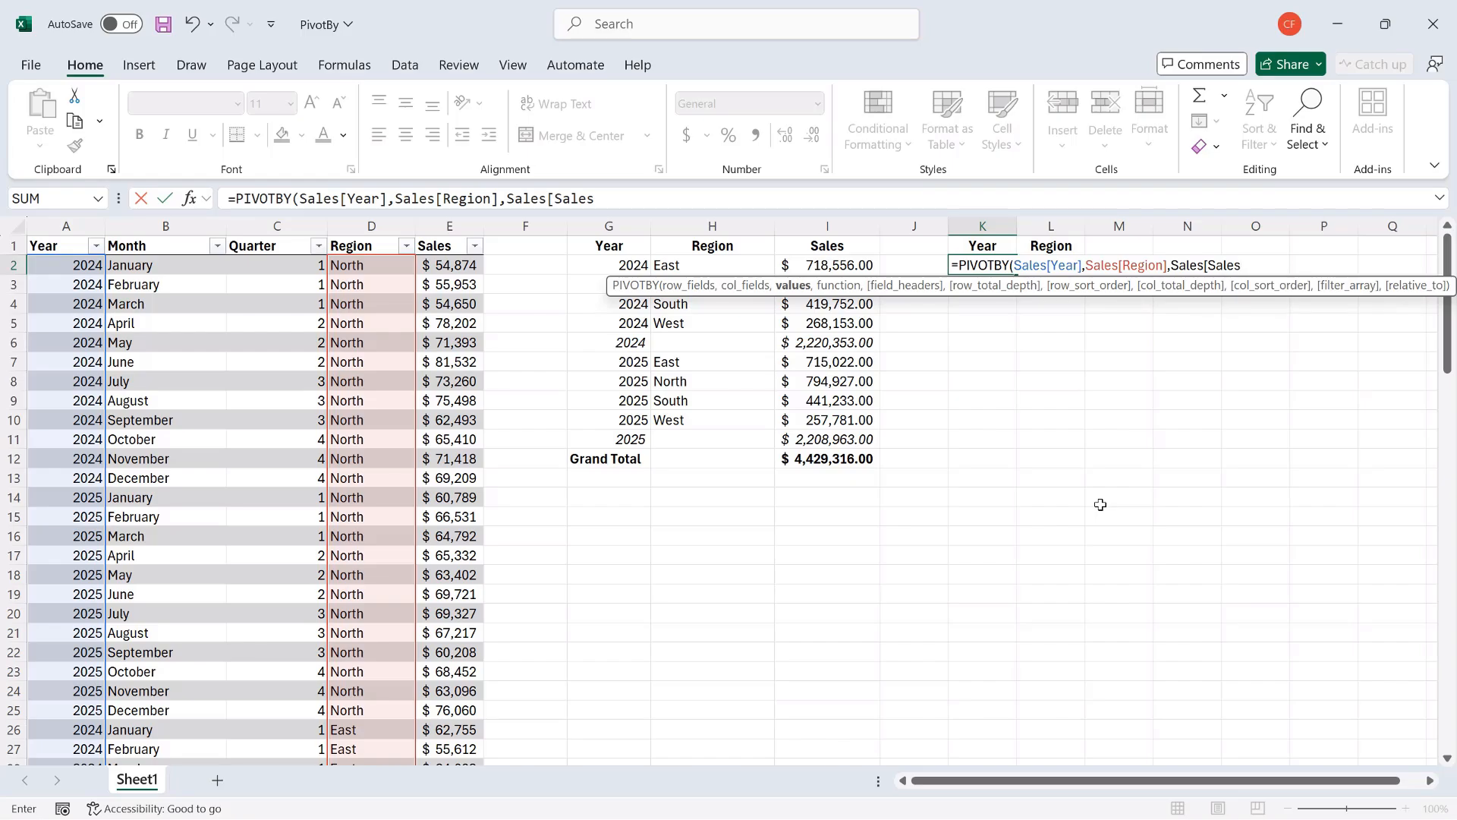
pyautogui.write(']')
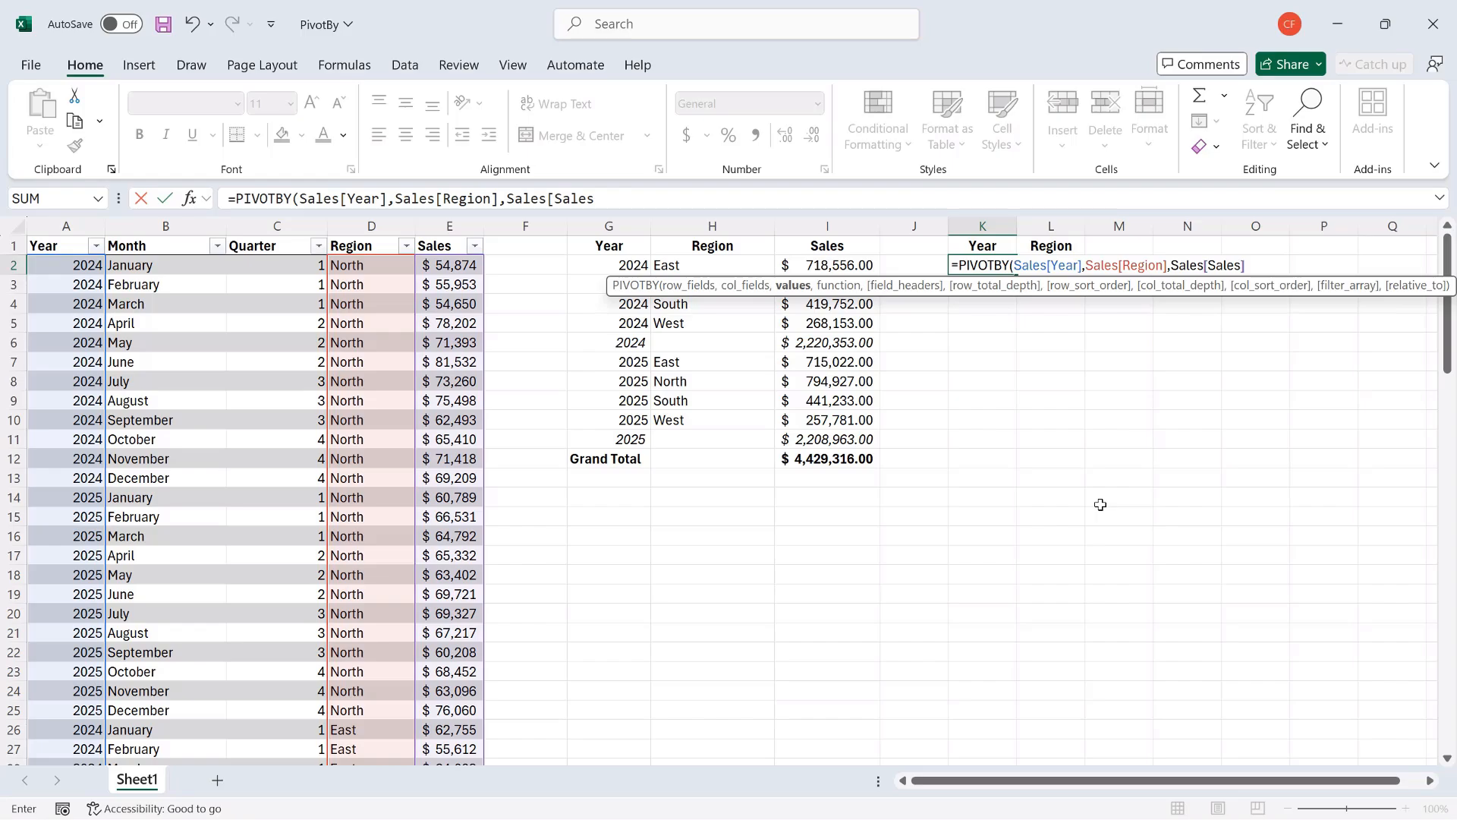
pyautogui.write(',')
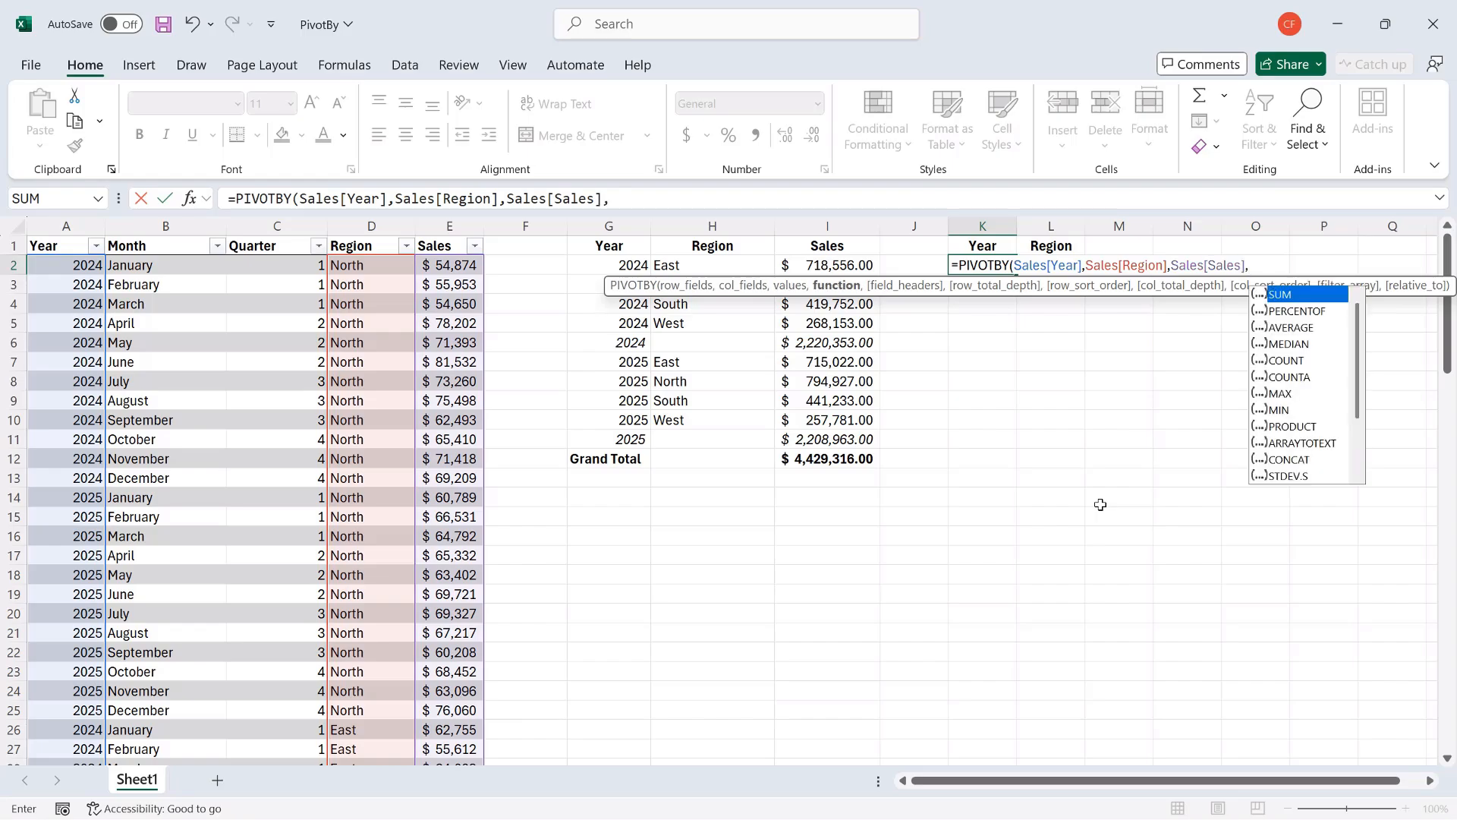
pyautogui.press('Tab')
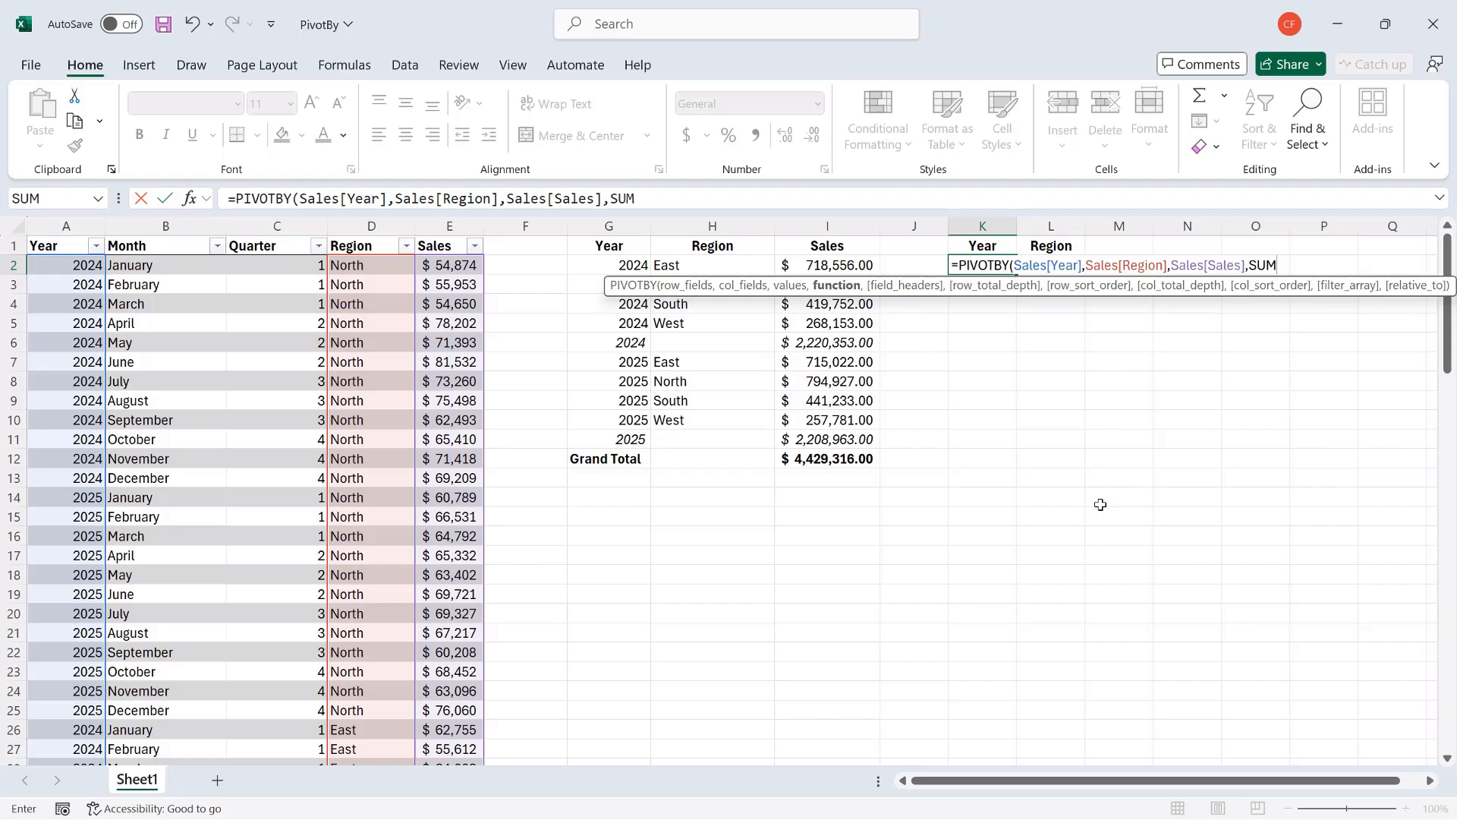
pyautogui.write(')')
pyautogui.press('Return')
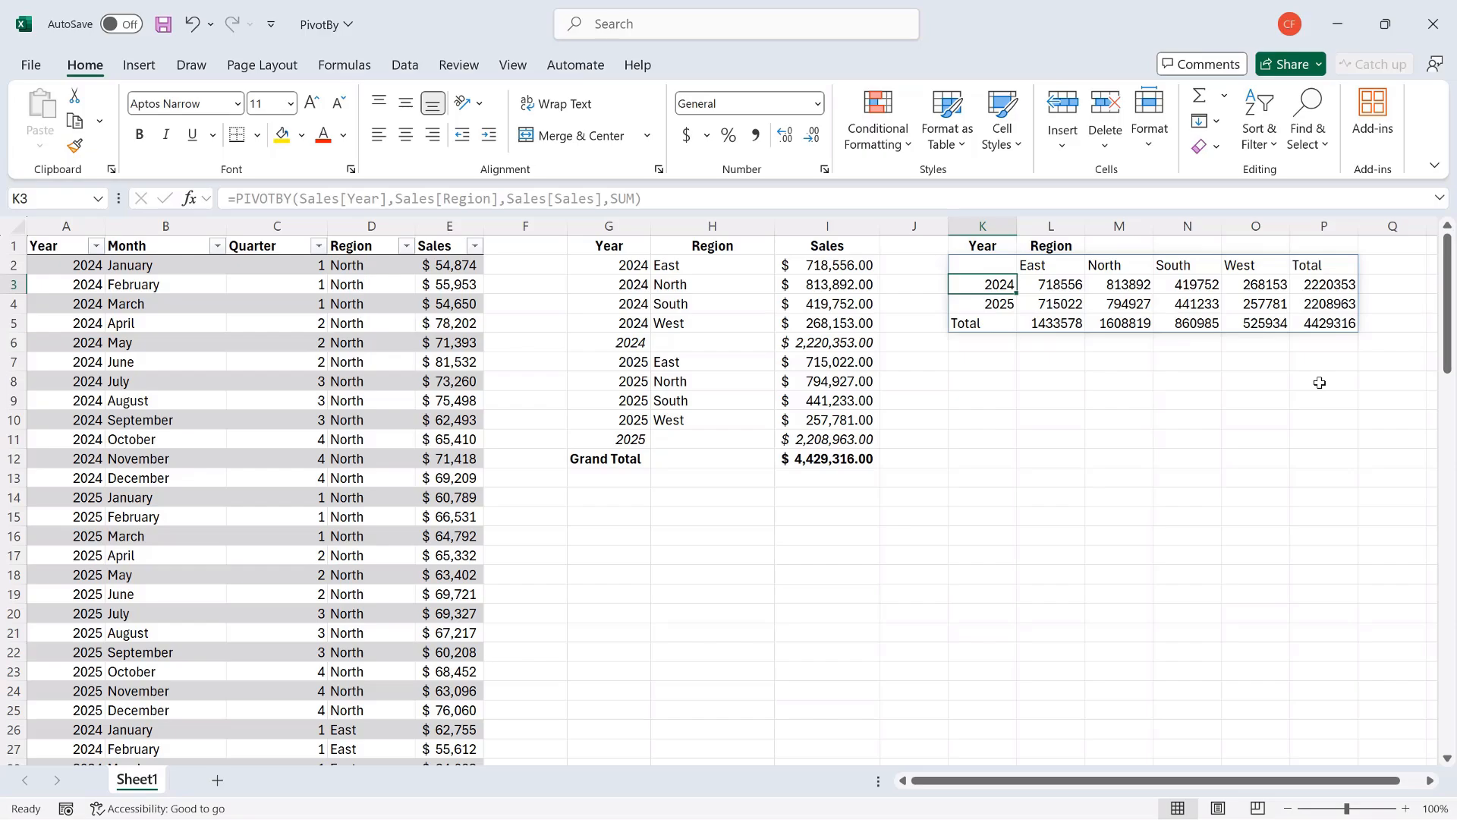
# Change the row fields of the K2 PIVOTBY formula to HSTACK(Sales[Year],Sales[Quarter]), keeping the other arguments
pyautogui.click(1000, 265)
pyautogui.doubleClick(1000, 265)
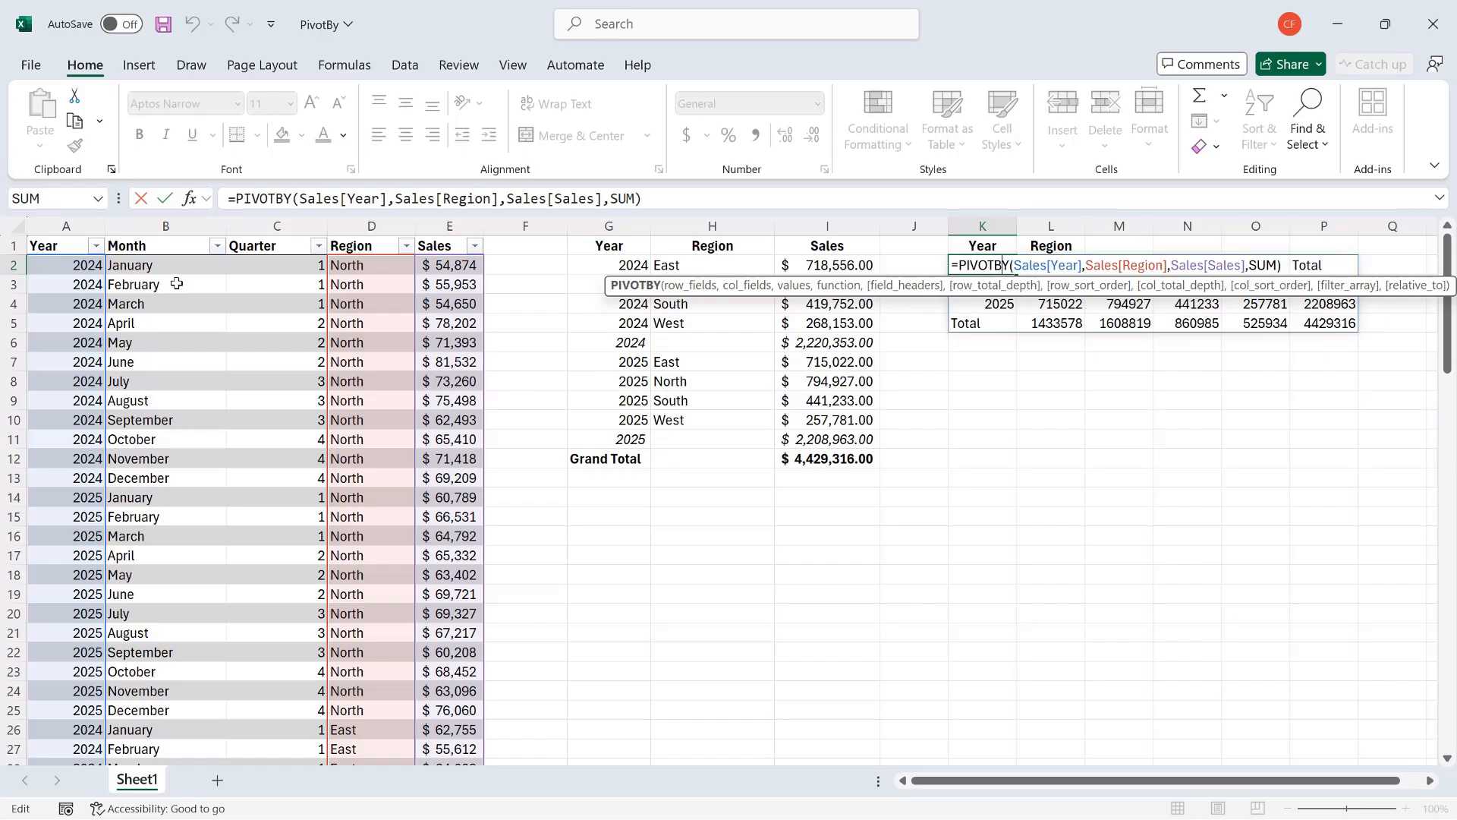
pyautogui.click(1016, 267)
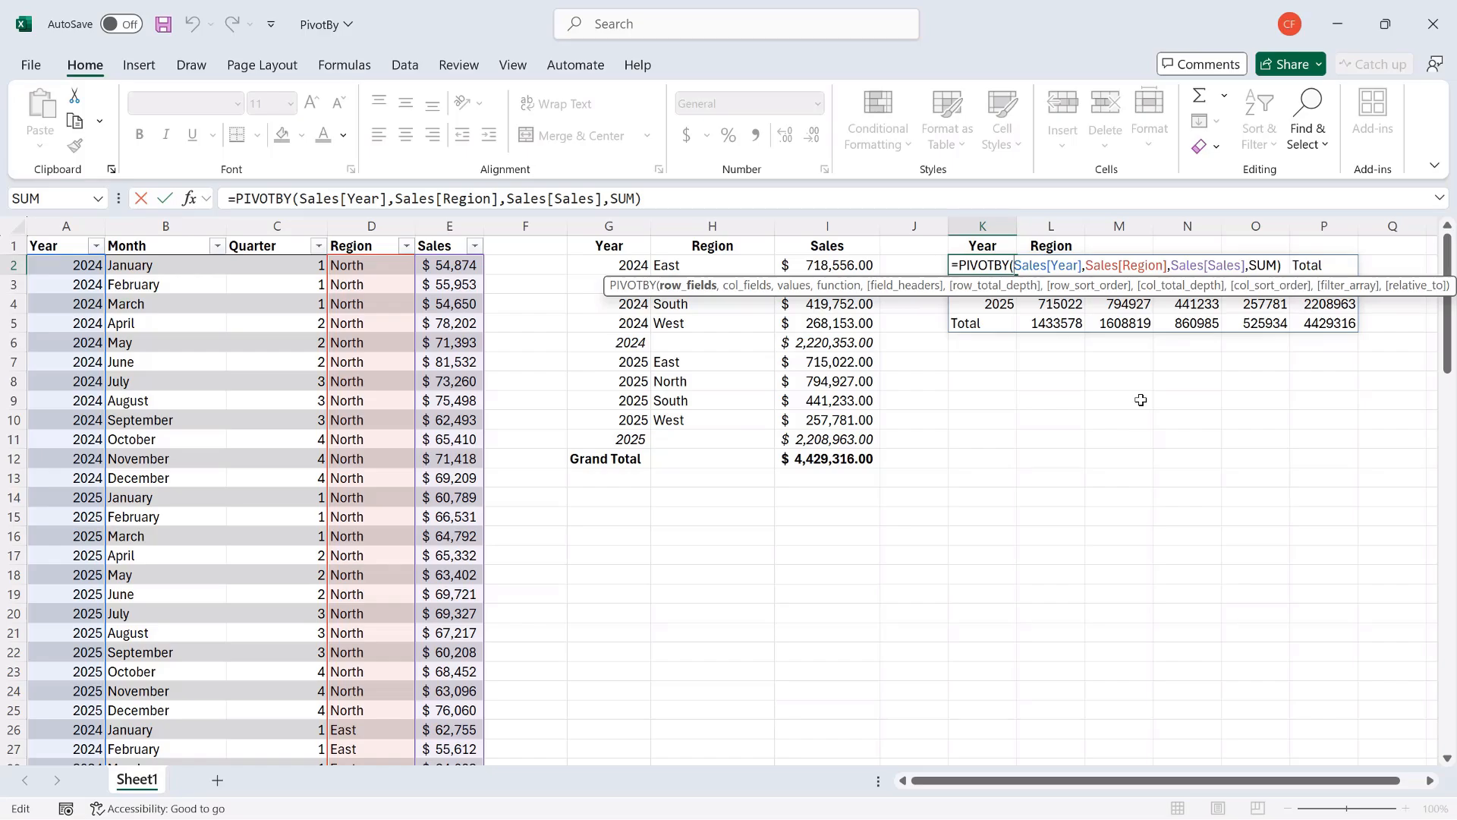
pyautogui.write('HSTACK(')
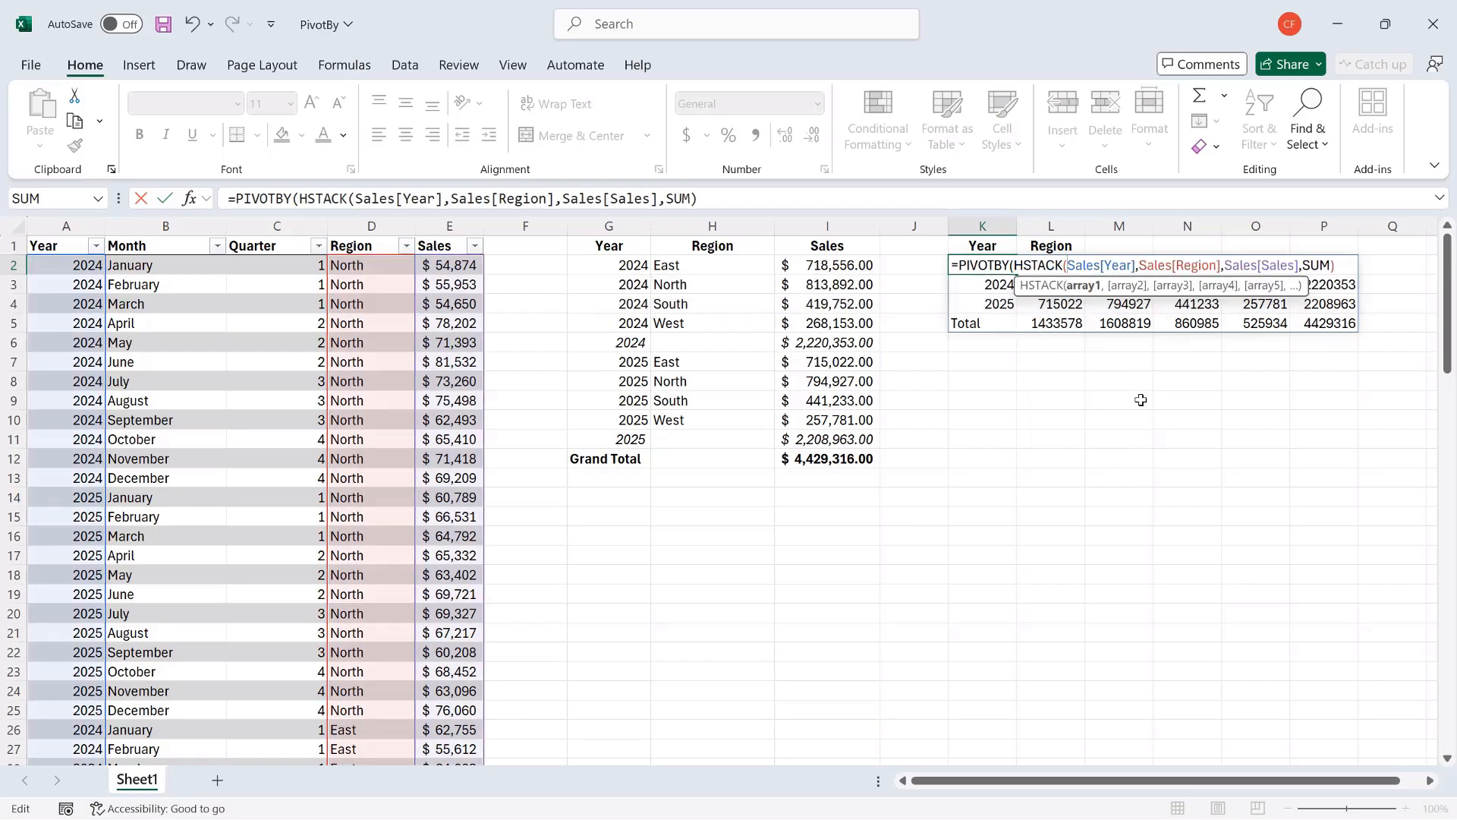
pyautogui.click(1136, 265)
pyautogui.write(',sa')
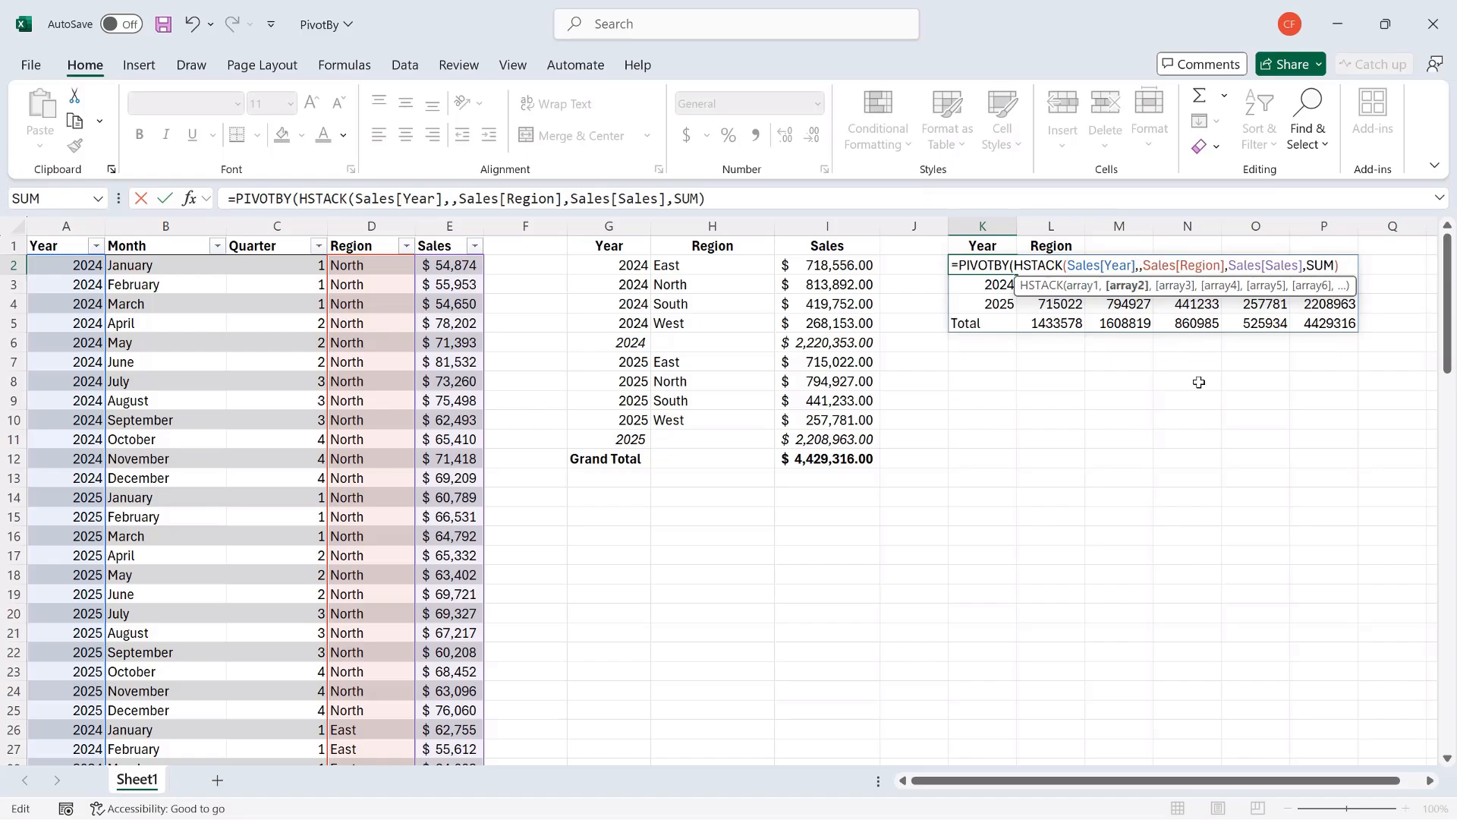
pyautogui.press('Tab')
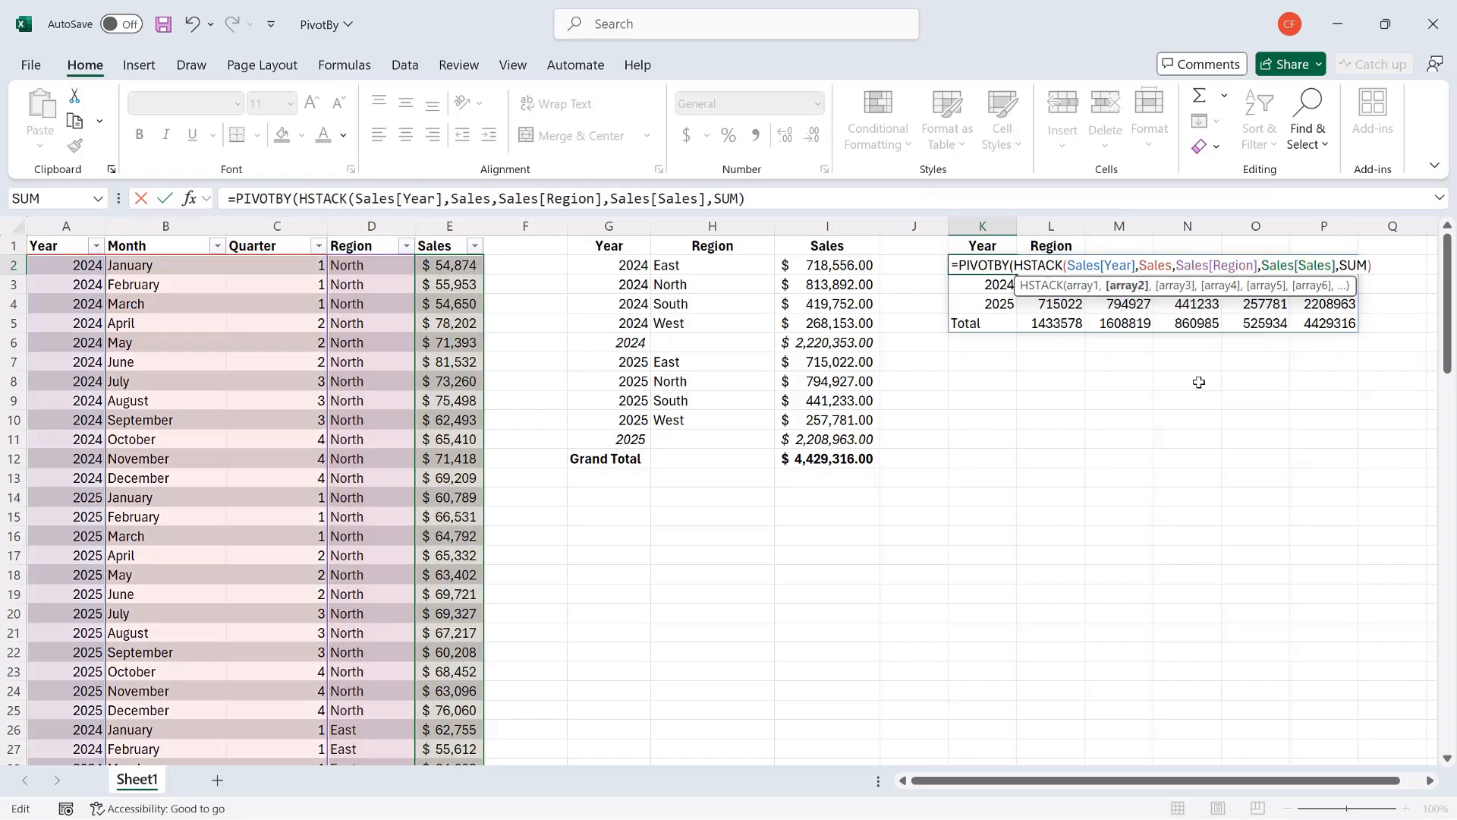
pyautogui.write('[q')
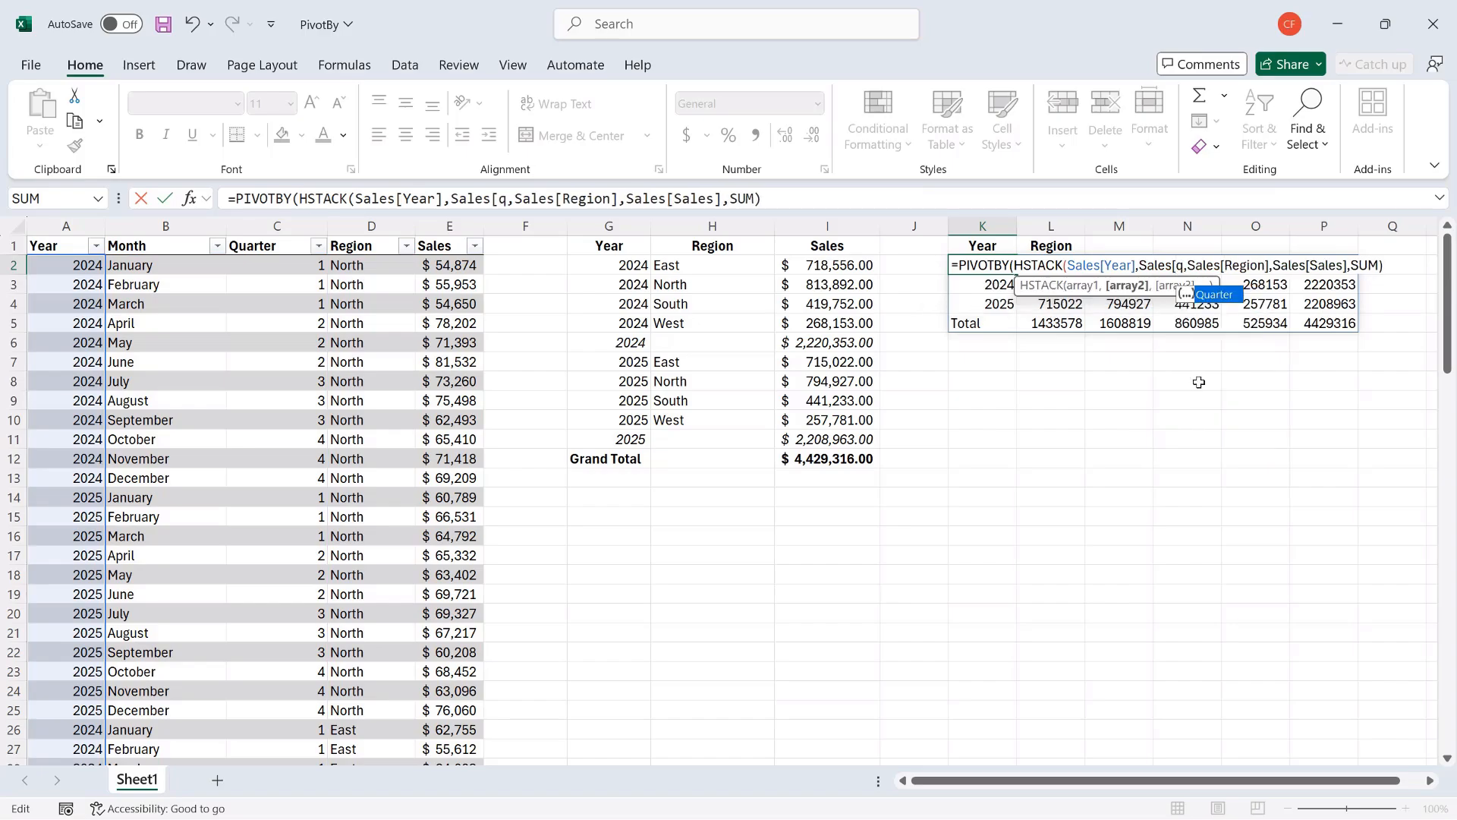
pyautogui.press('Tab')
pyautogui.write(']')
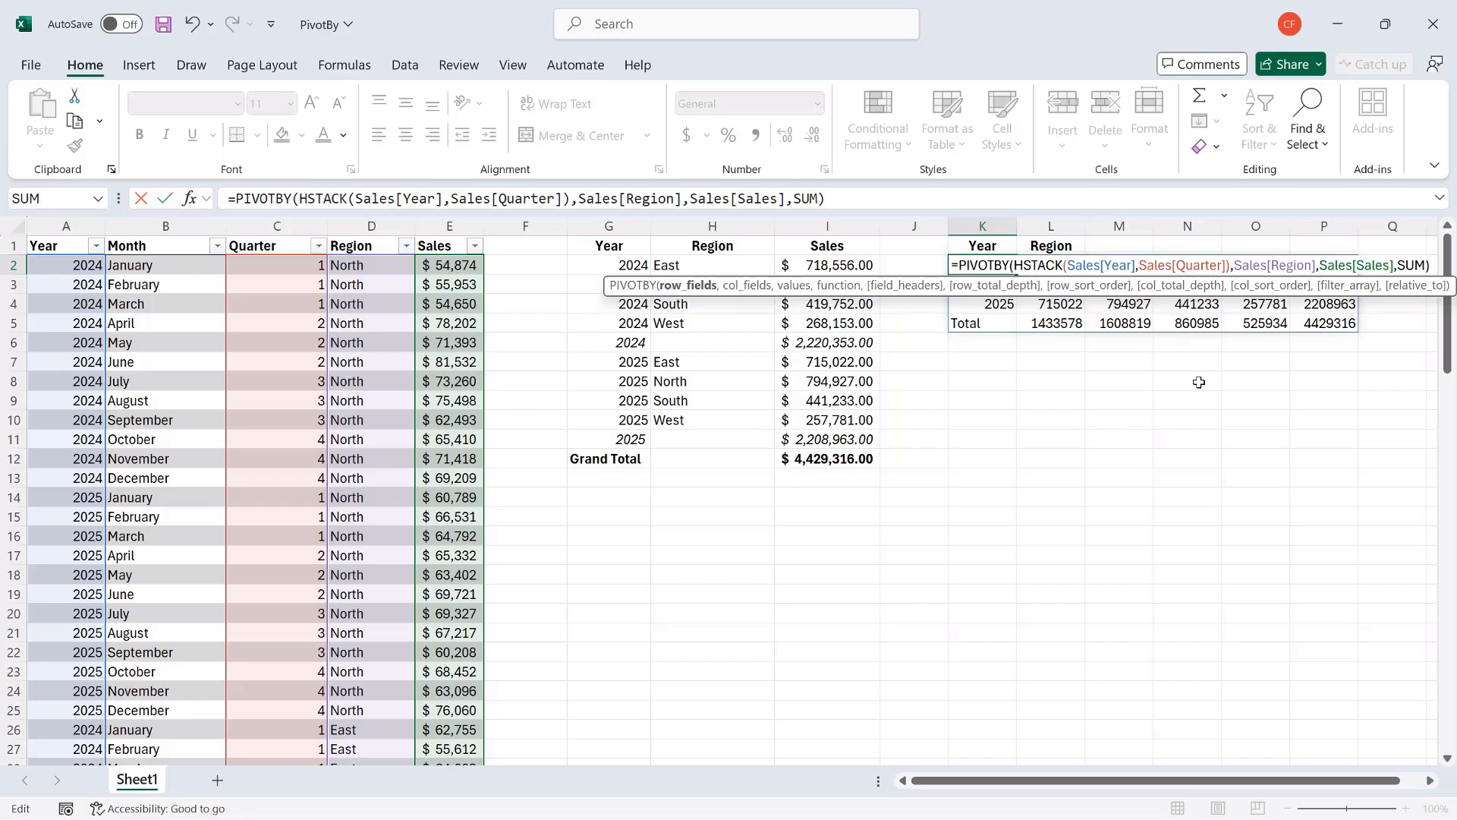
pyautogui.press('Return')
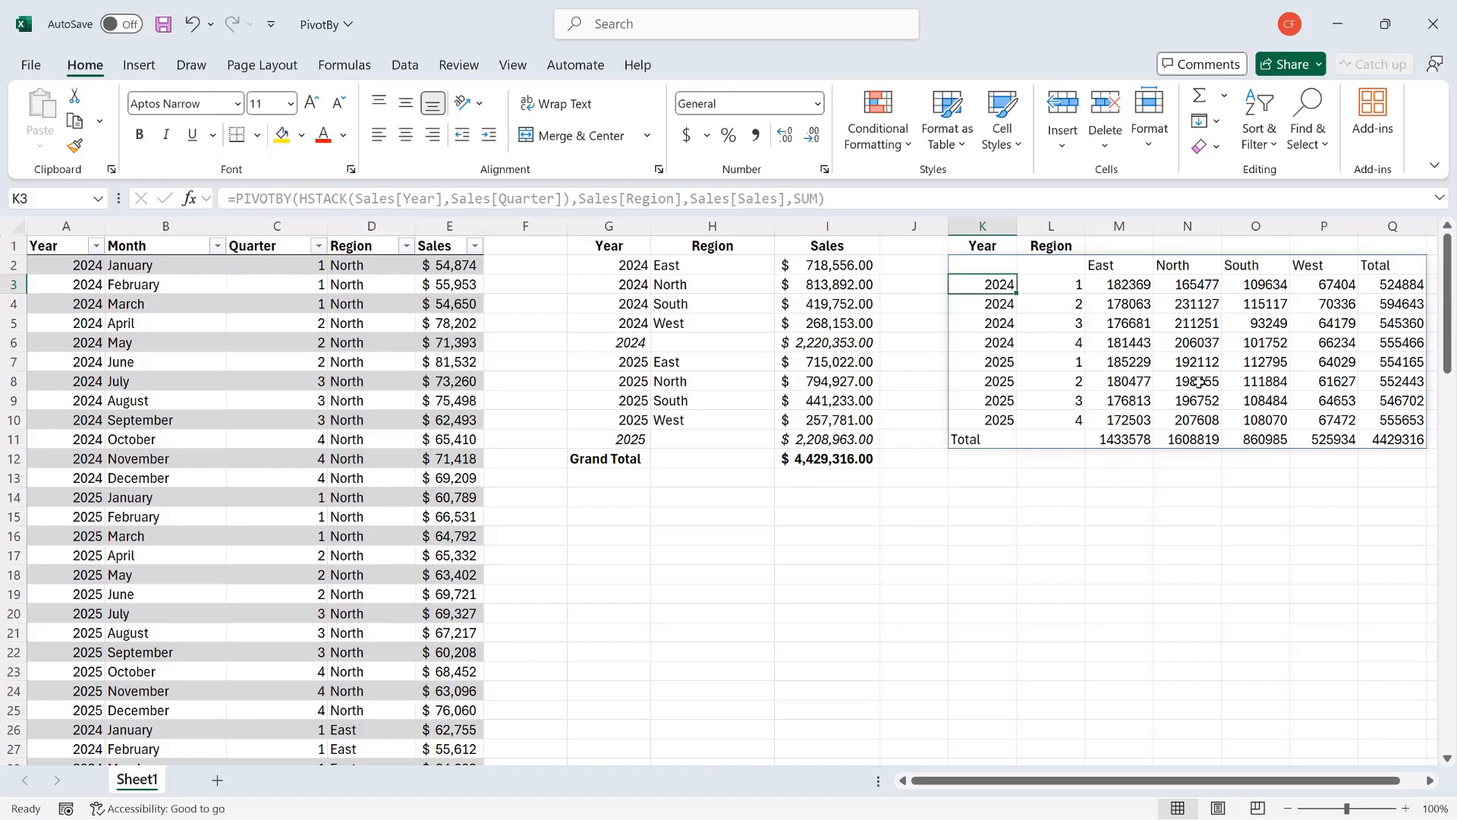